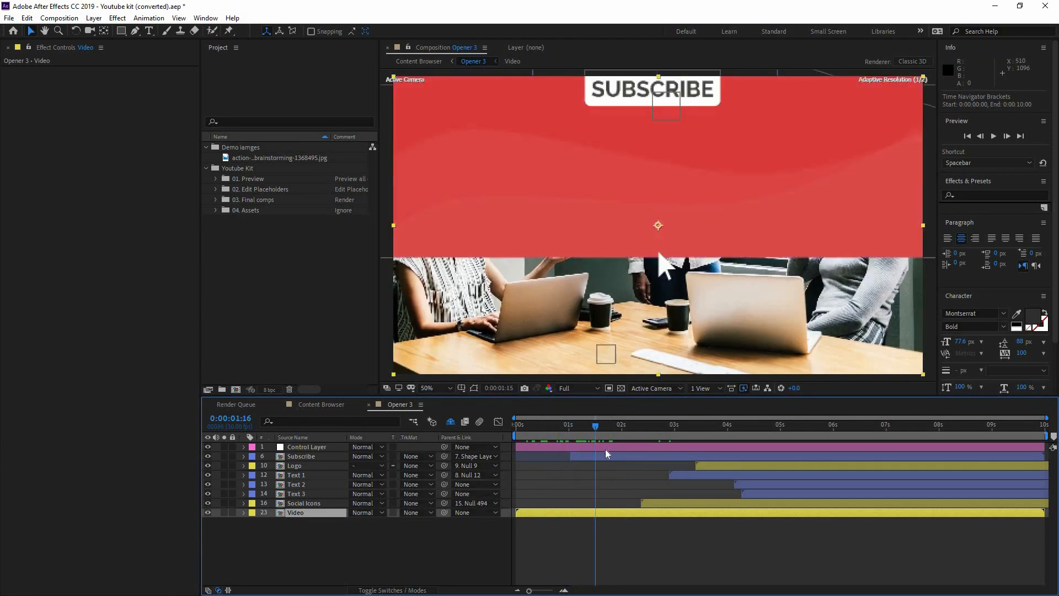
- Empty the Video placeholder of Opener 3 by deleting its demo image layer, and return to Opener 3
key("Page_Up")
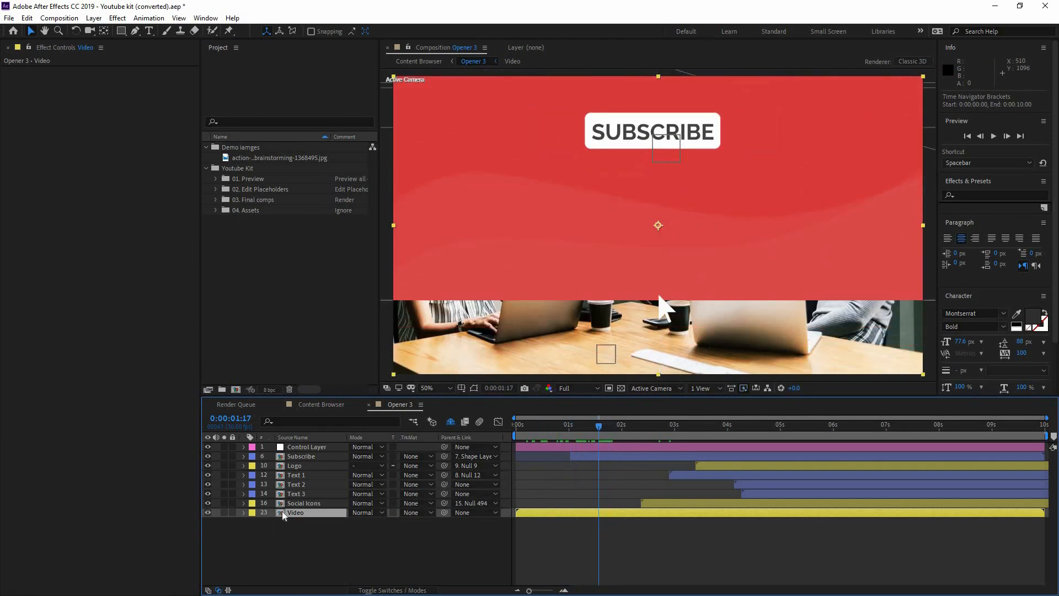
left_click(304, 448)
key("Delete")
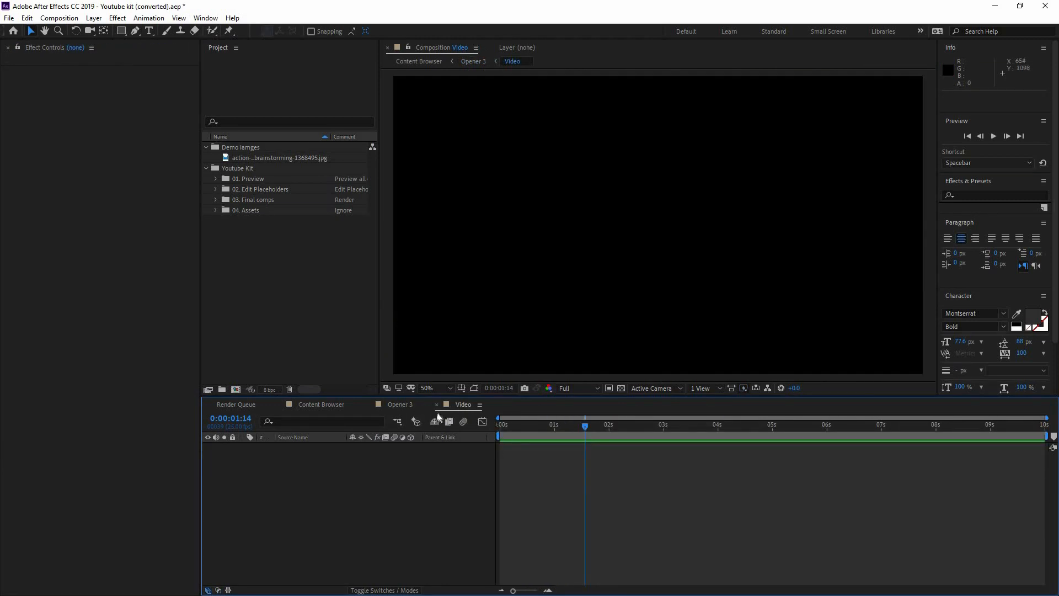
left_click(434, 405)
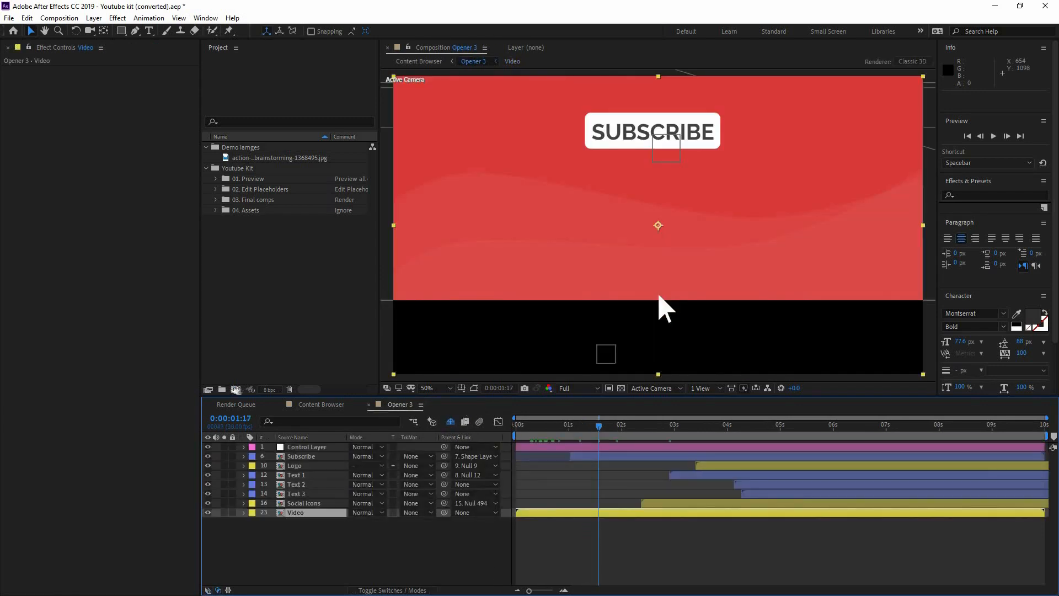
- Create a new composition containing the brainstorming photo scaled to 60%, and close the Opener 3 composition
left_click(370, 199)
key("ctrl+n")
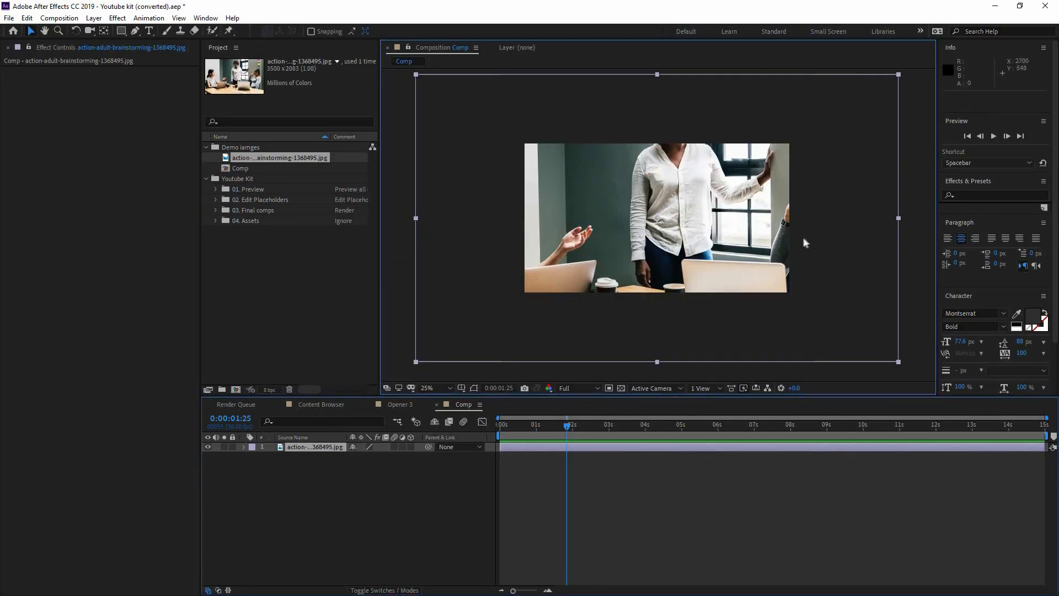
left_click_drag(899, 218, 802, 241)
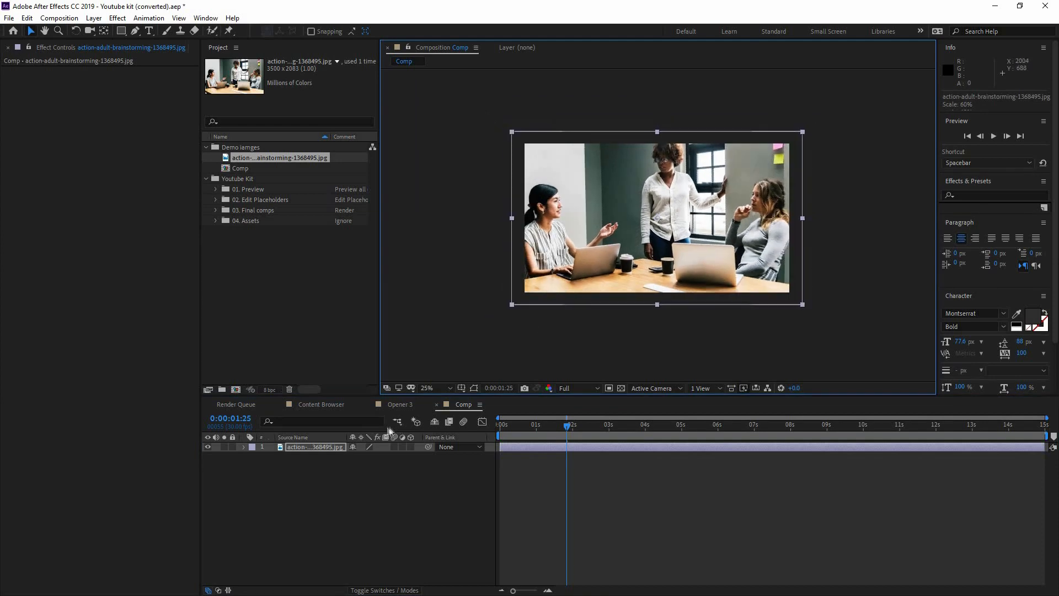
left_click(374, 408)
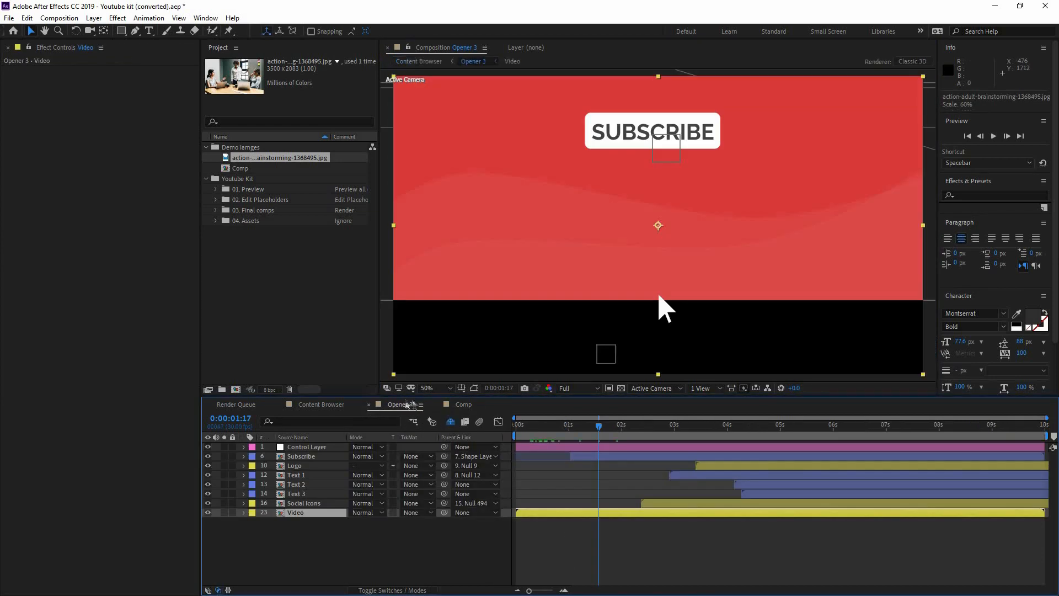
left_click(368, 404)
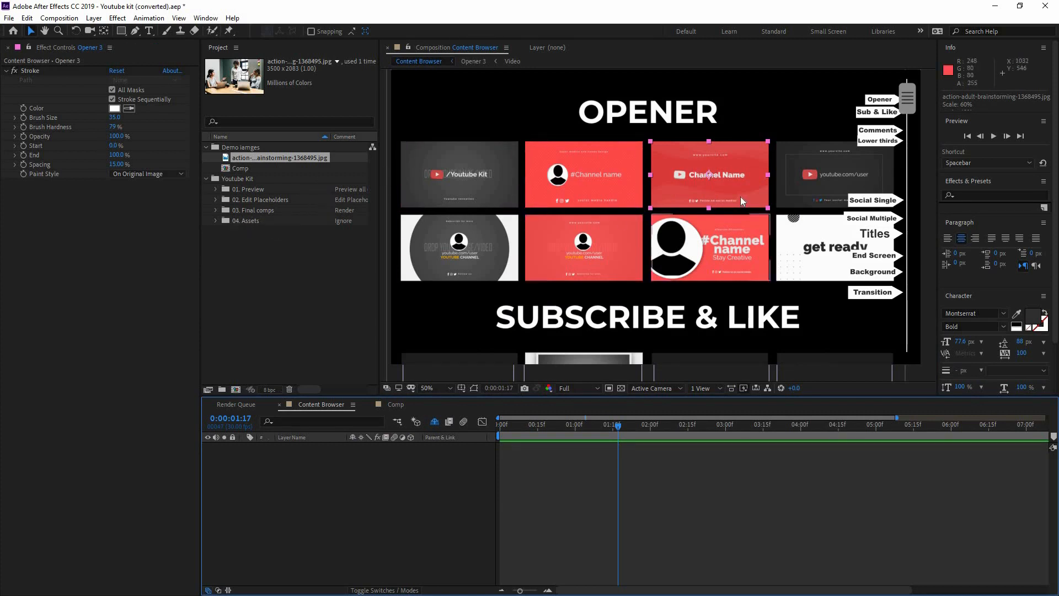
right_click(681, 174)
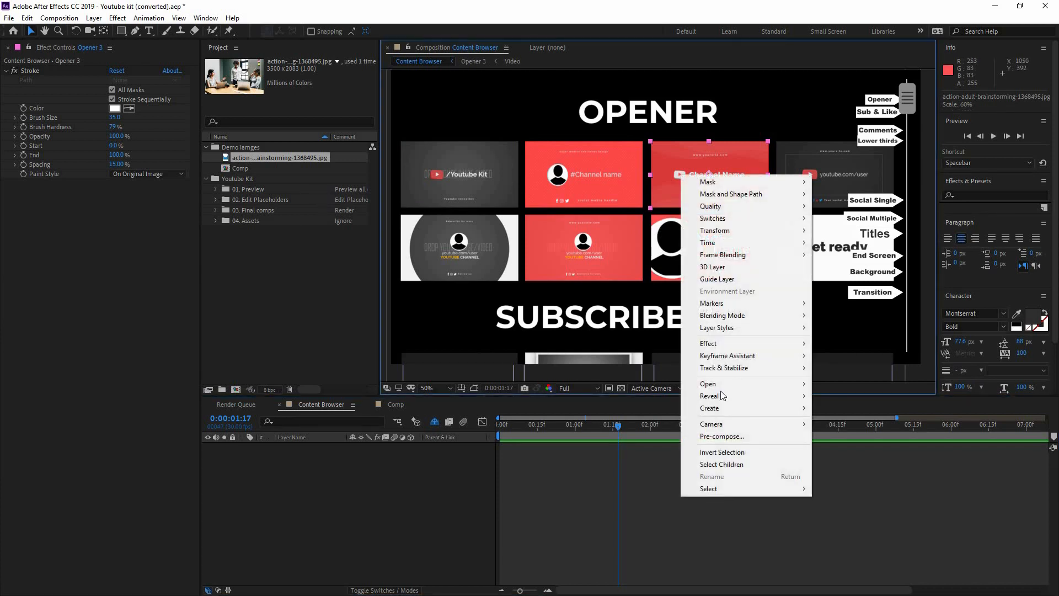
mouse_move(711, 396)
left_click(649, 240)
double_click(221, 210)
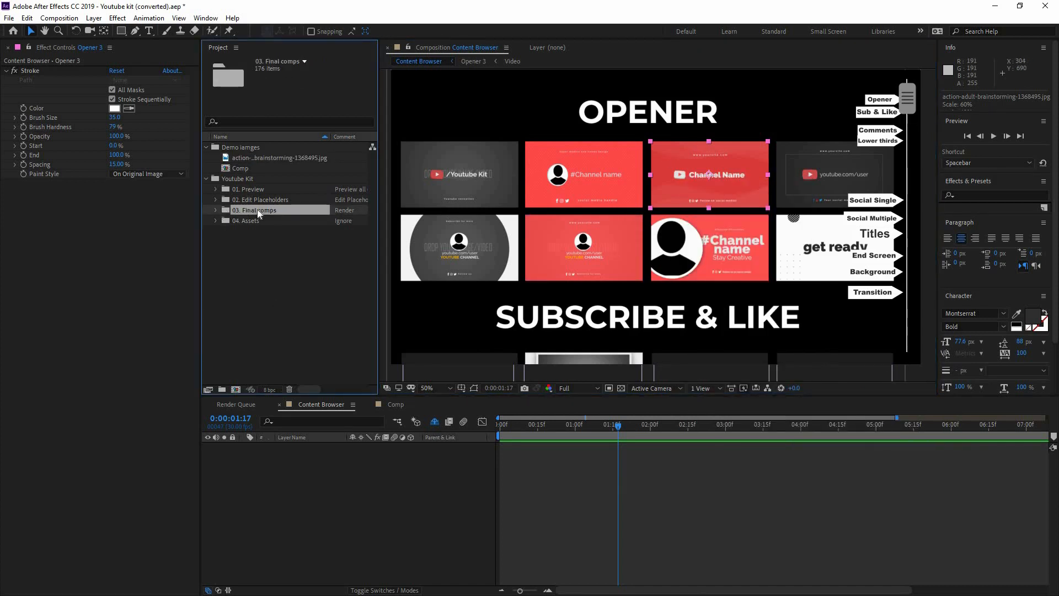
left_click(216, 210)
right_click(585, 250)
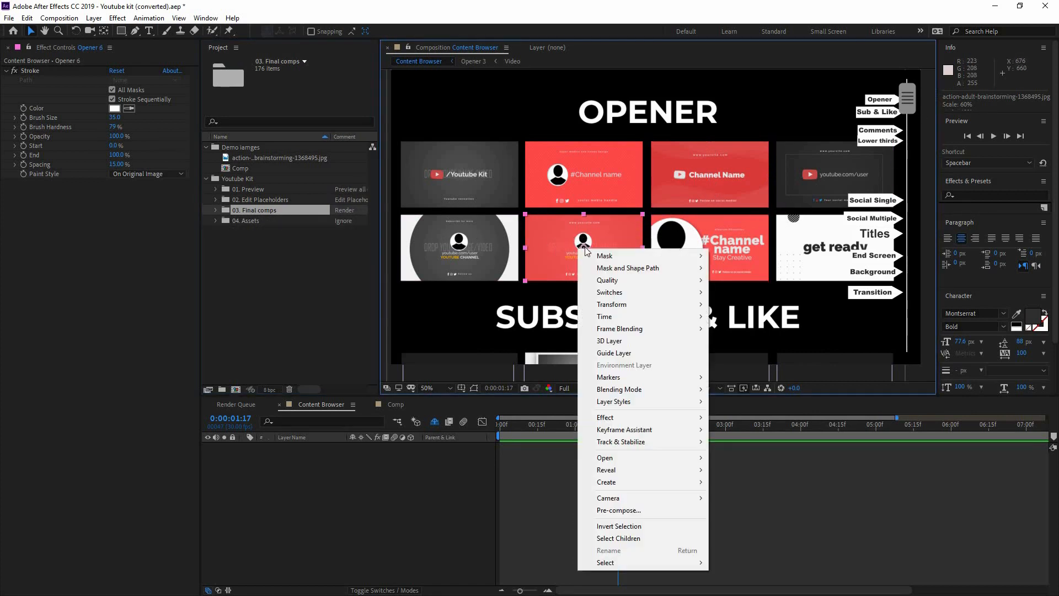
mouse_move(623, 470)
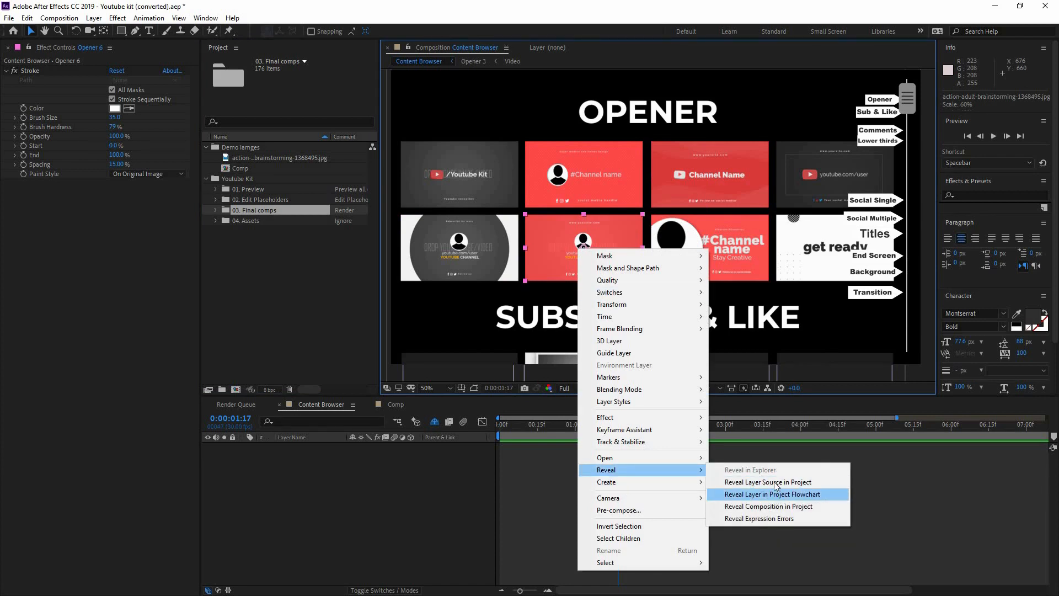
left_click(711, 165)
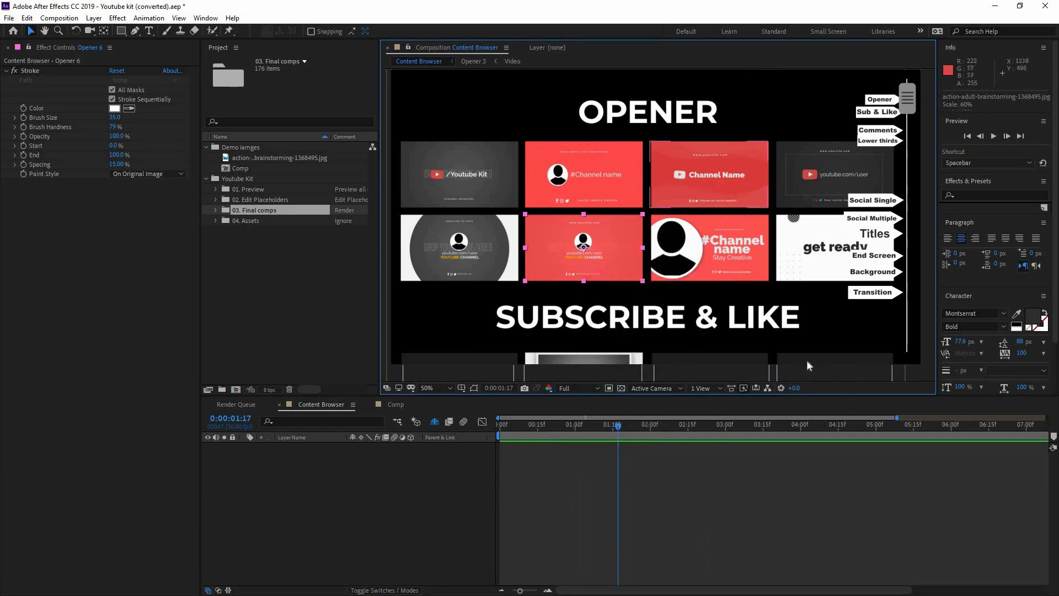
- Reveal the source of Opener 3 in the project and add it to Comp above the photo, starting just before one second
right_click(713, 164)
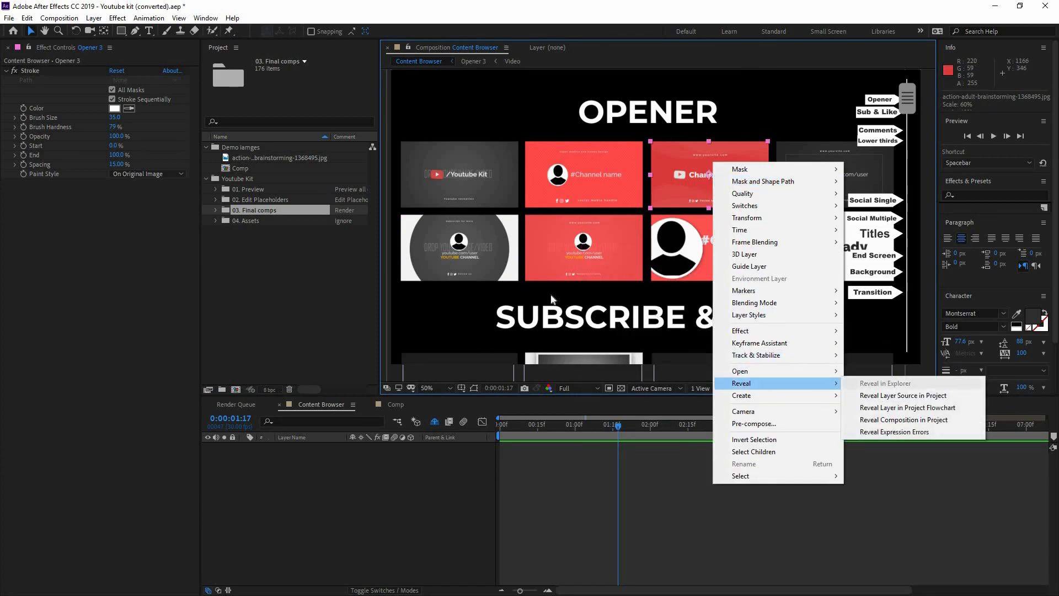
left_click(877, 392)
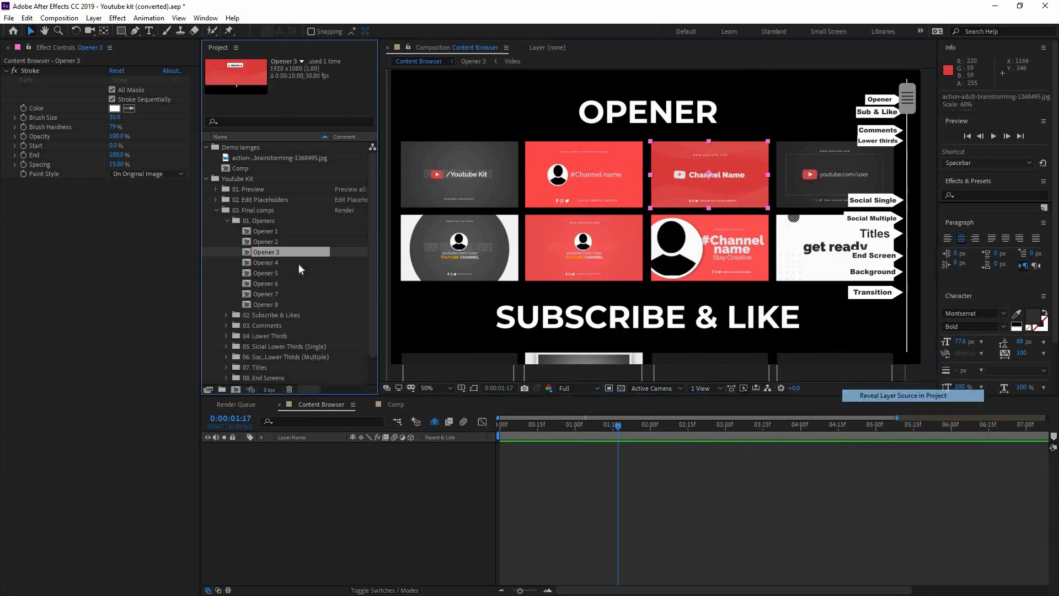
left_click(393, 404)
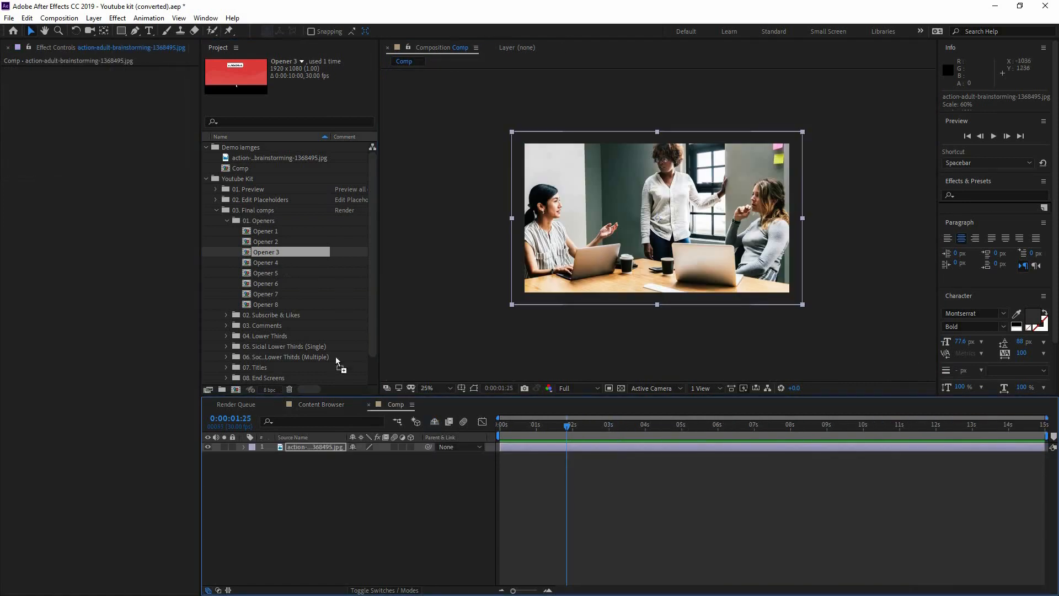
left_click_drag(521, 449, 525, 426)
- Preview Comp to check how the opener animates in over the photo
left_click(540, 429)
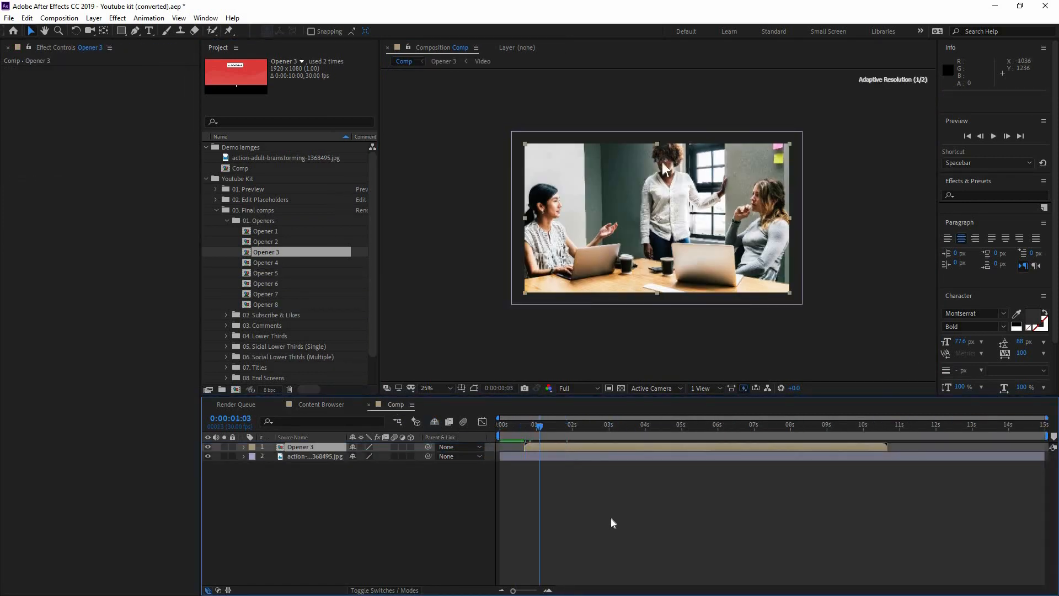
left_click(606, 496)
key("space")
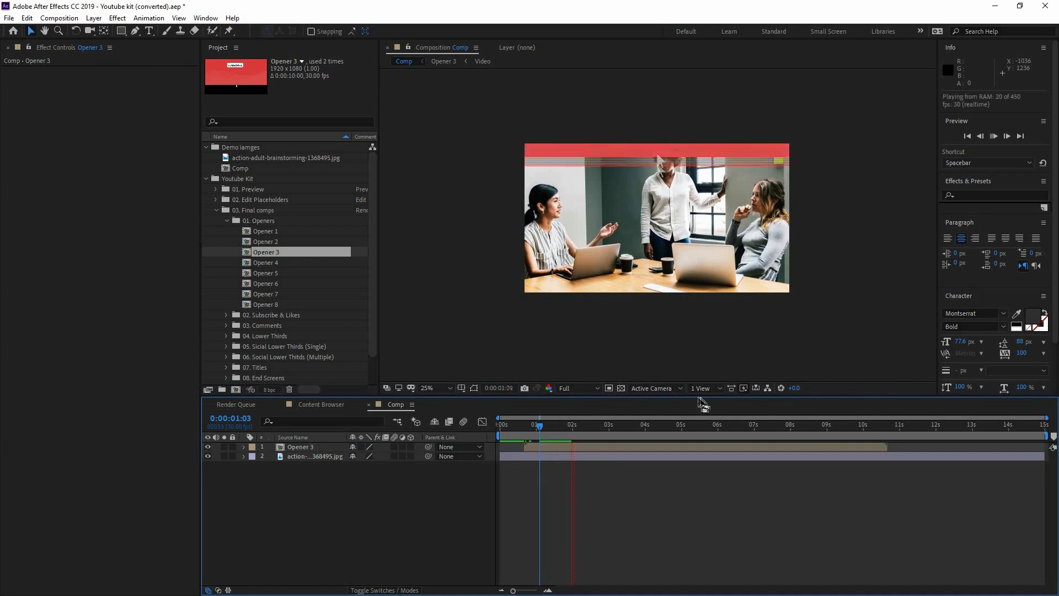
left_click(612, 437)
key("space")
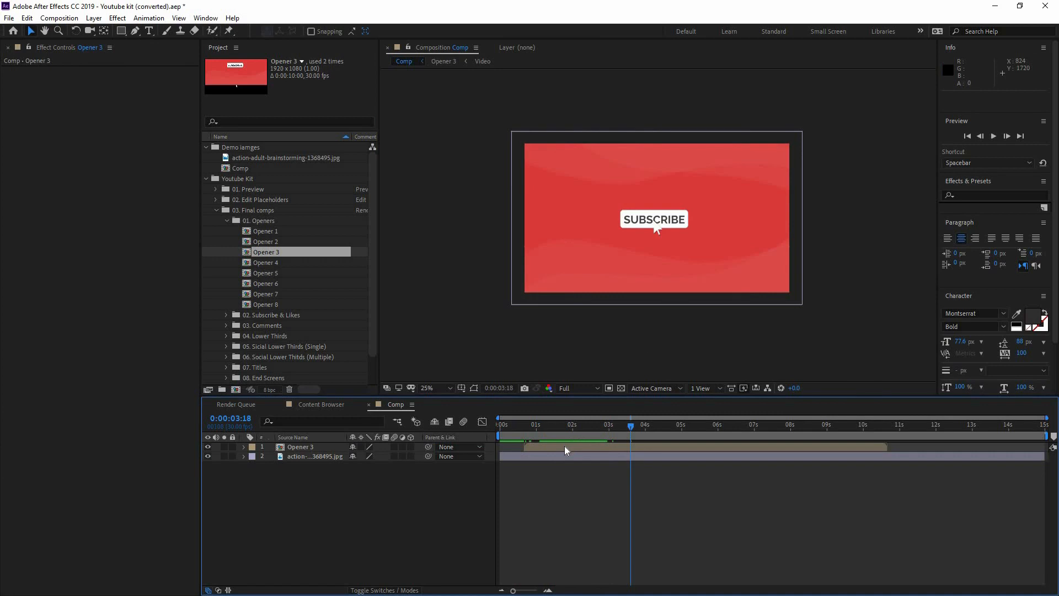
- Open Opener 3 from Comp and inspect the text layer inside its Subscribe placeholder composition
double_click(565, 445)
left_click_drag(633, 424, 547, 272)
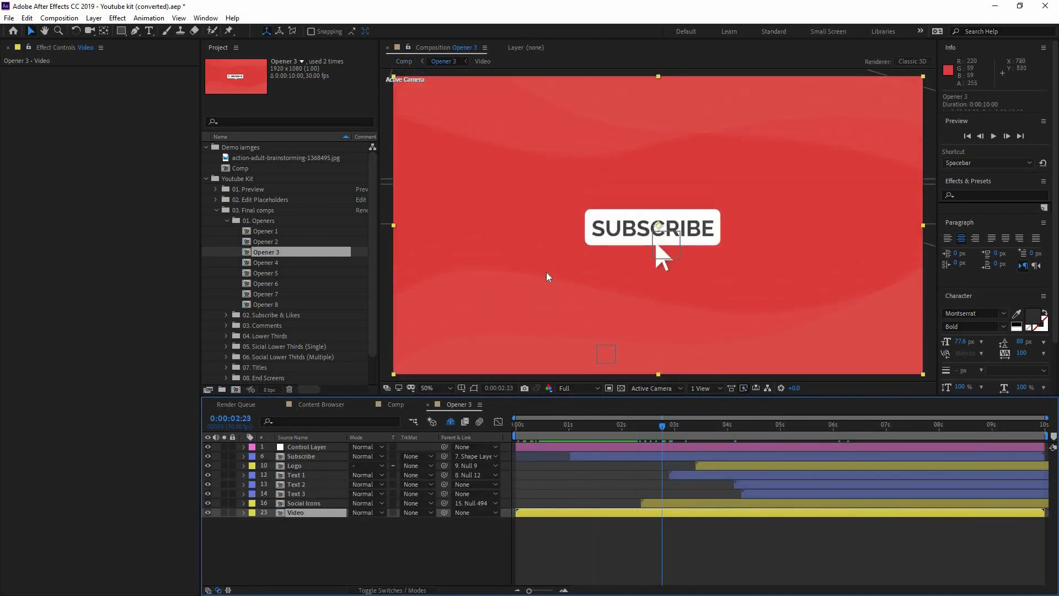
double_click(313, 456)
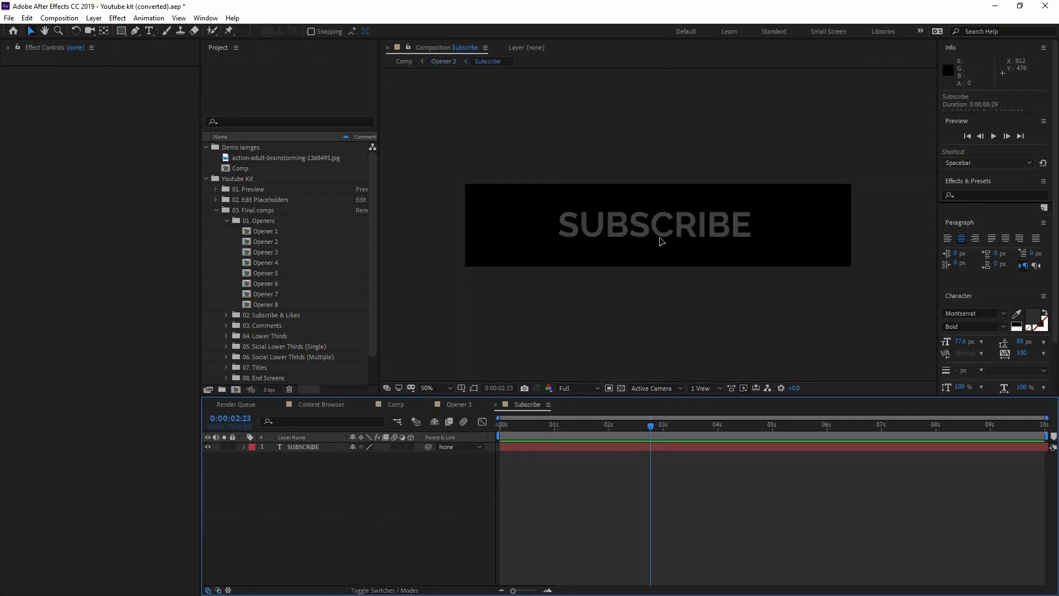
left_click(496, 405)
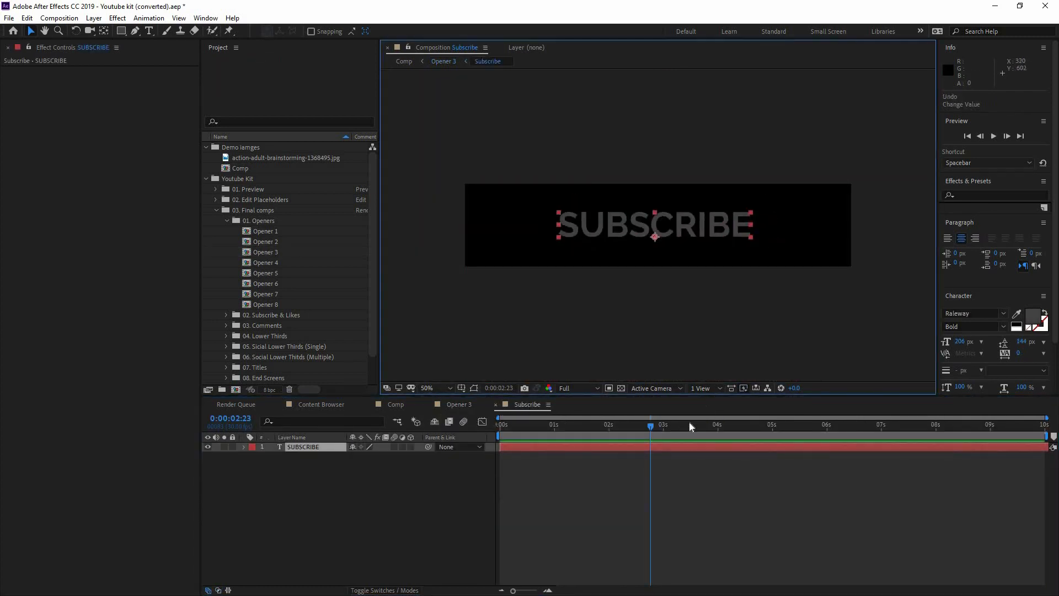
- Open the Logo placeholder of Opener 3 and hide the Shape Layer 1 and You Logo.png layers
key("space")
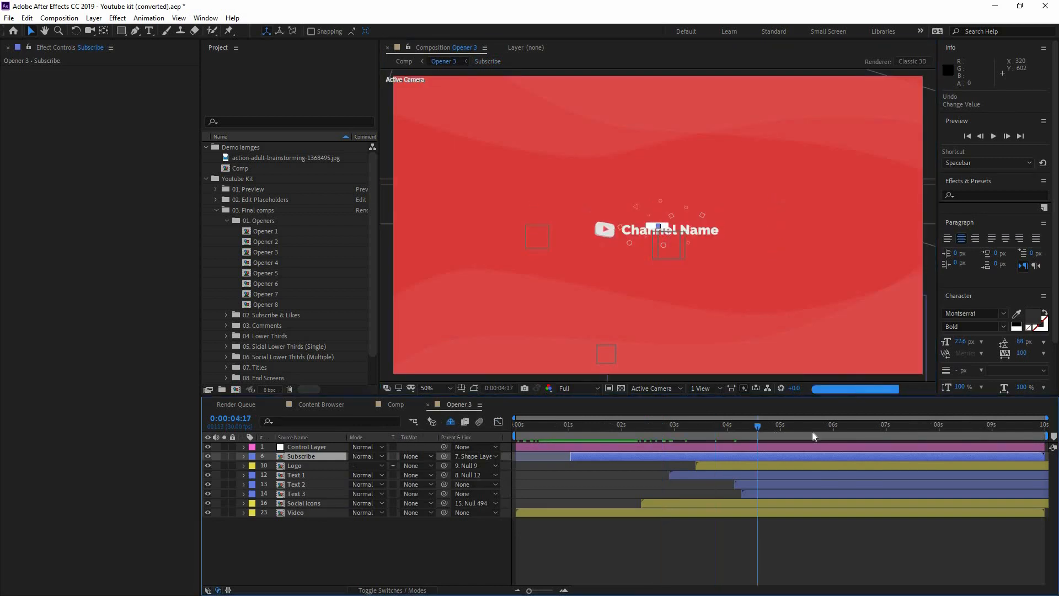
left_click_drag(830, 432, 830, 432)
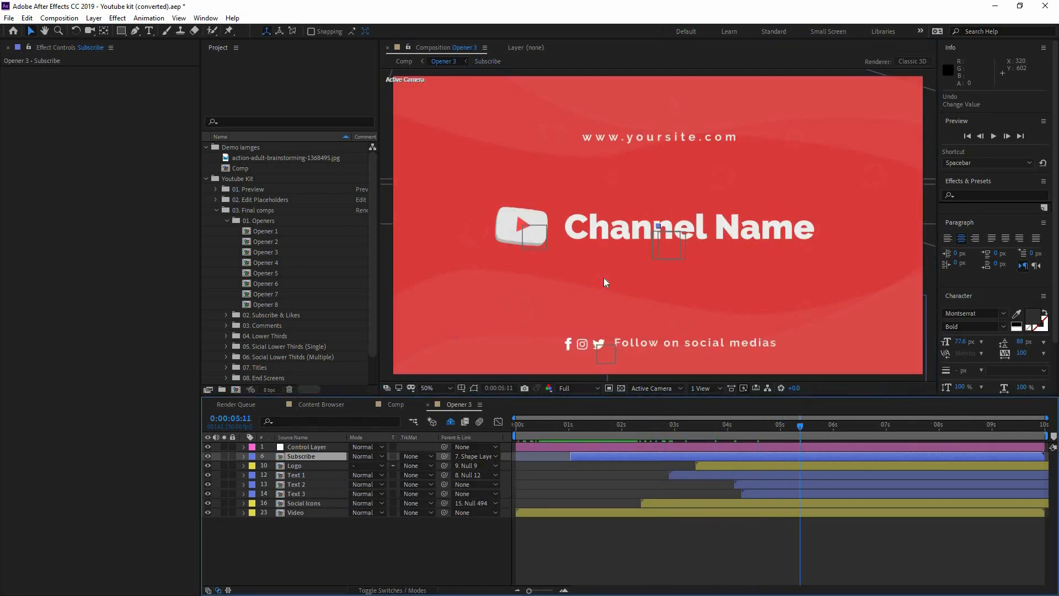
left_click(292, 467)
double_click(294, 466)
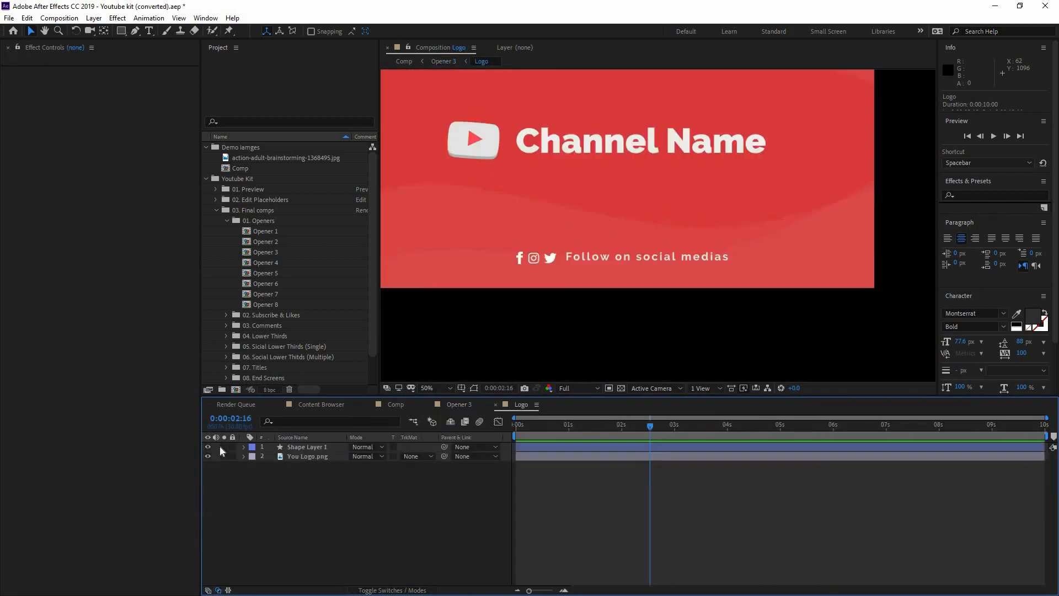
left_click_drag(208, 447, 208, 456)
- Draw a white rectangle about 548 by 482 px at the centre of the Logo composition
left_click(118, 32)
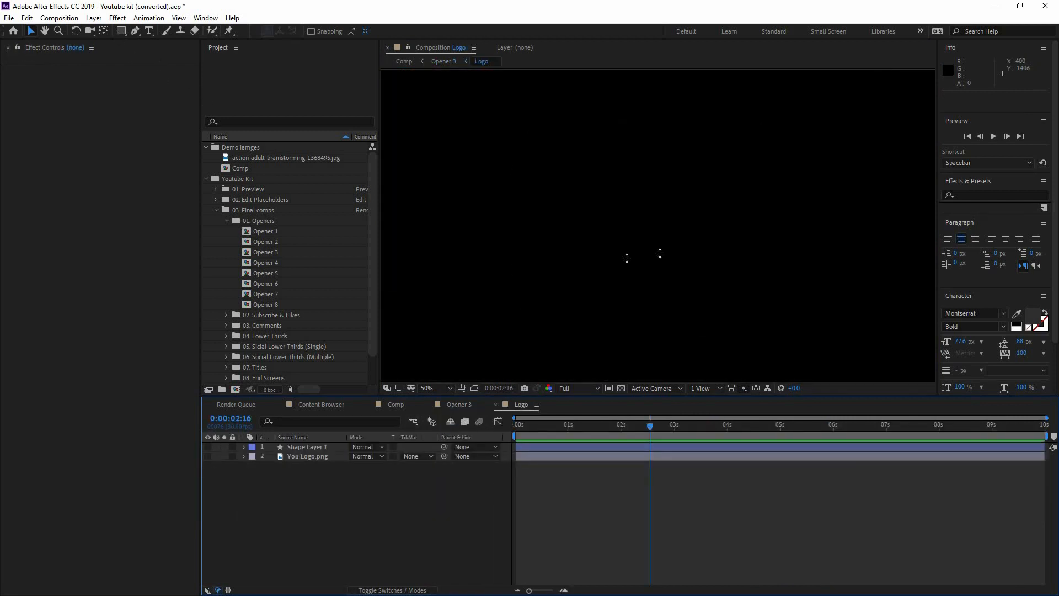
mouse_move(734, 289)
left_mouse_down()
mouse_move(744, 289)
mouse_move(595, 156)
mouse_move(584, 158)
left_mouse_up()
key("v")
left_click(415, 564)
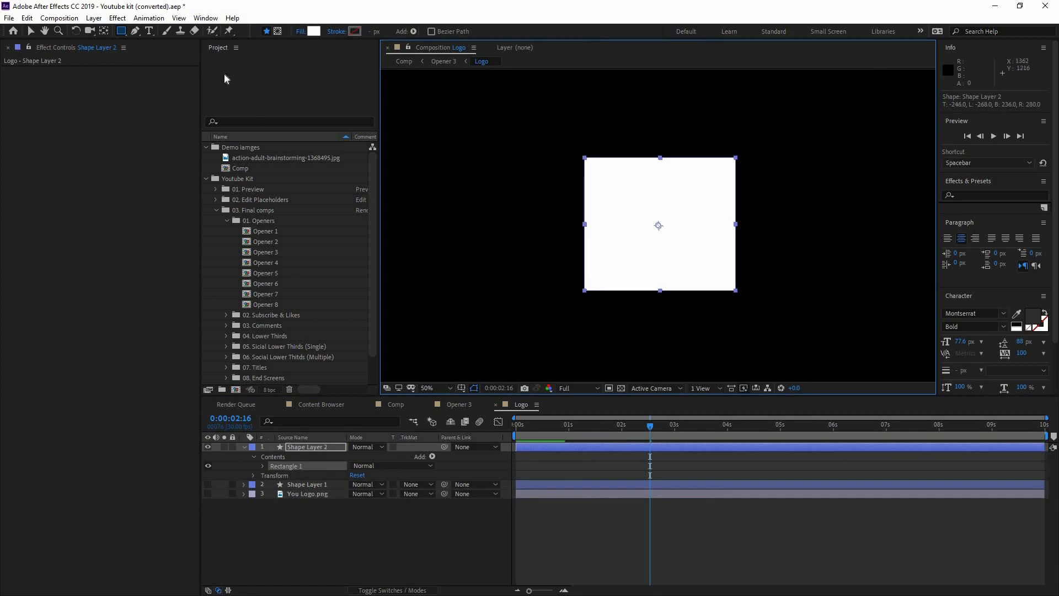
- Add a large dark letter T centred on the white rectangle as a sample logo, and return to Opener 3
left_click(148, 32)
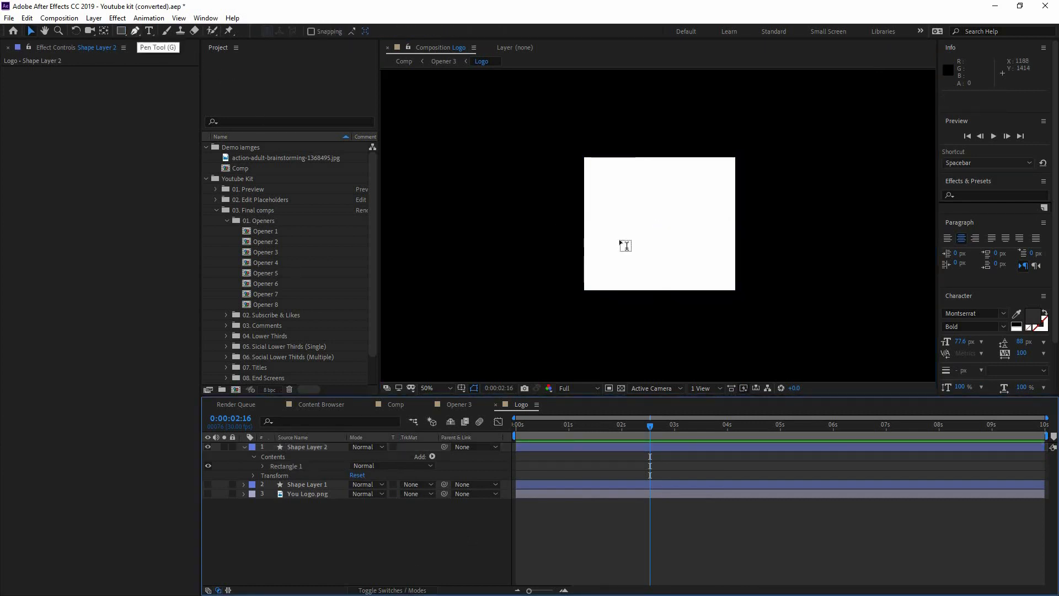
left_click(642, 220)
type("T")
key("Escape")
key("v")
left_click_drag(683, 231, 705, 253)
key("shift+Left")
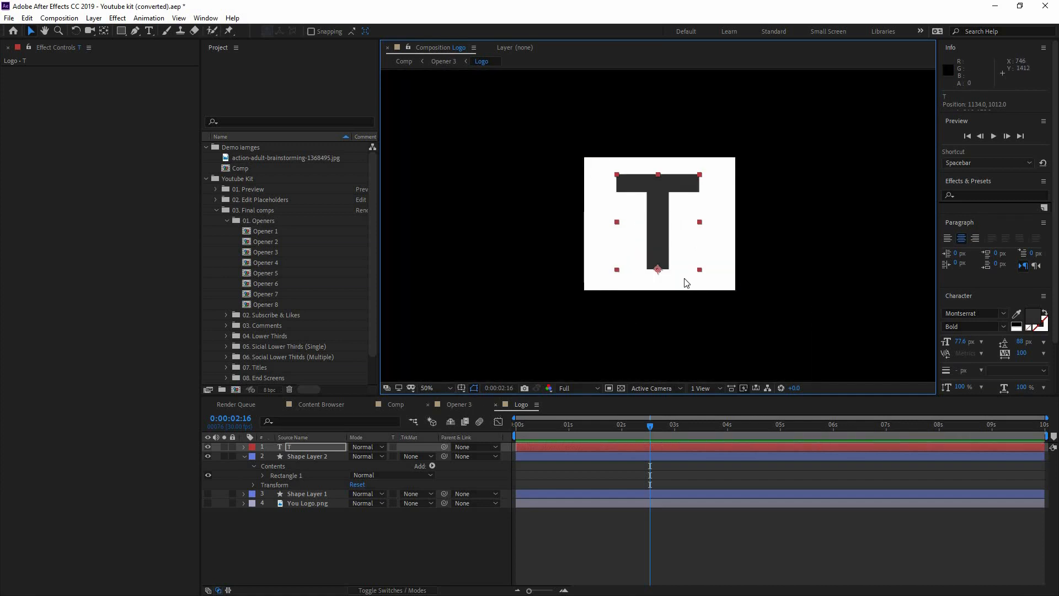
key("ctrl+w")
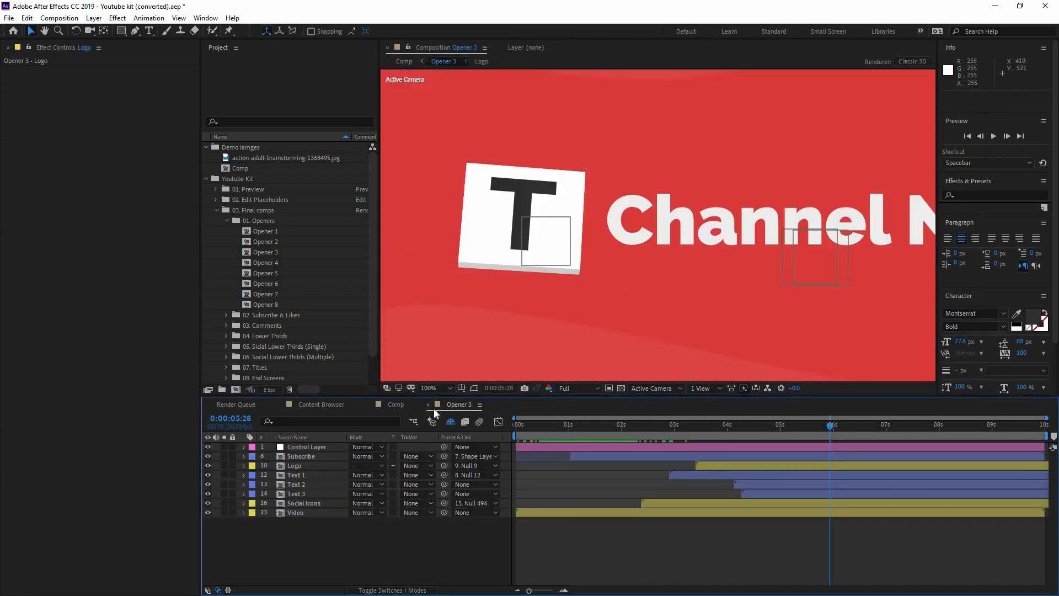
- Replace the channel name text in the Text 1 placeholder with "Chnage name" and return to Opener 3
left_click(296, 475)
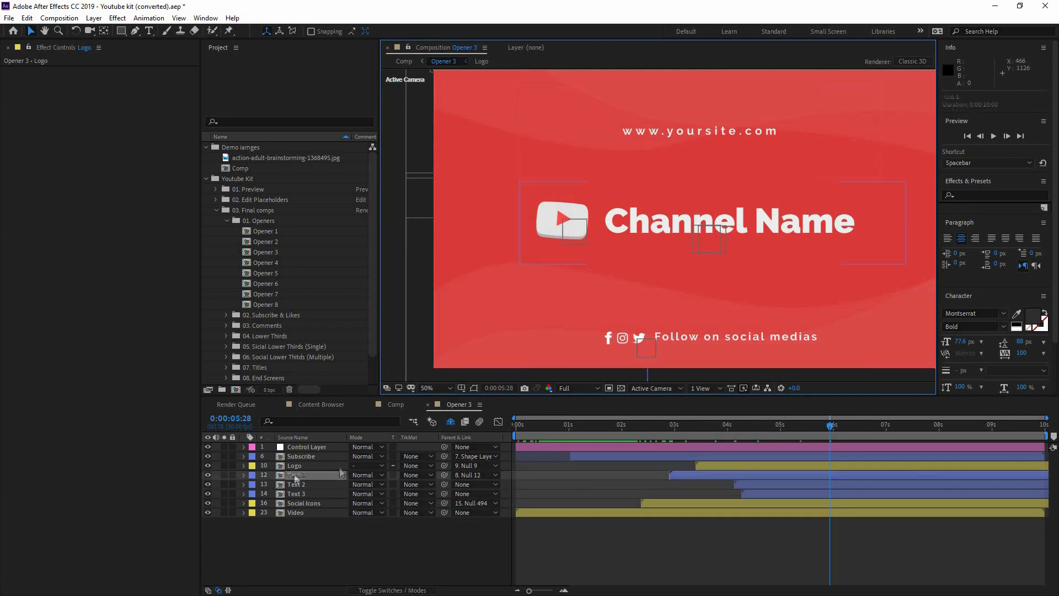
double_click(643, 228)
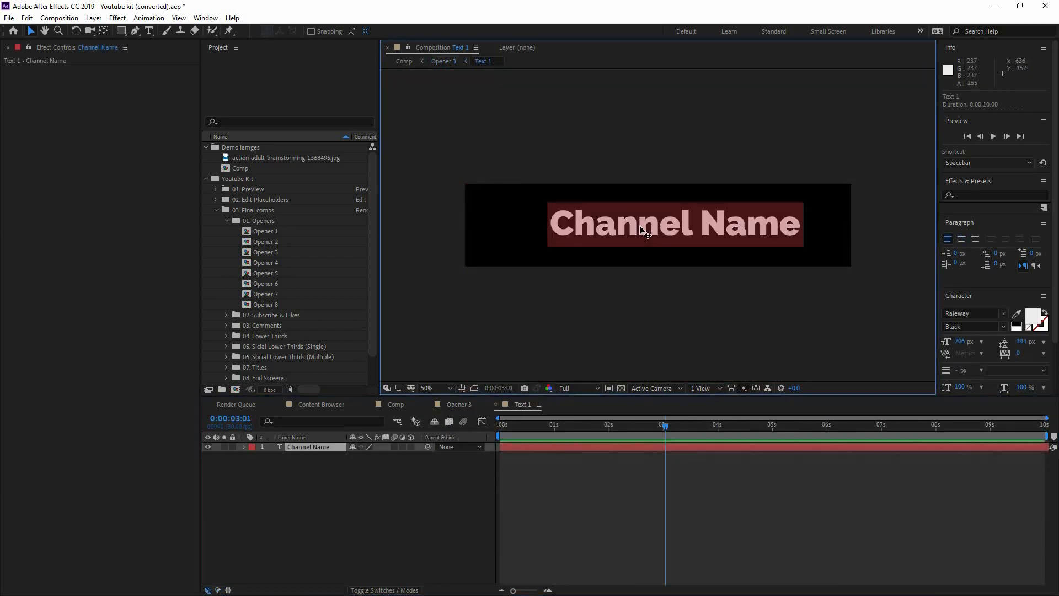
type("Chnage name")
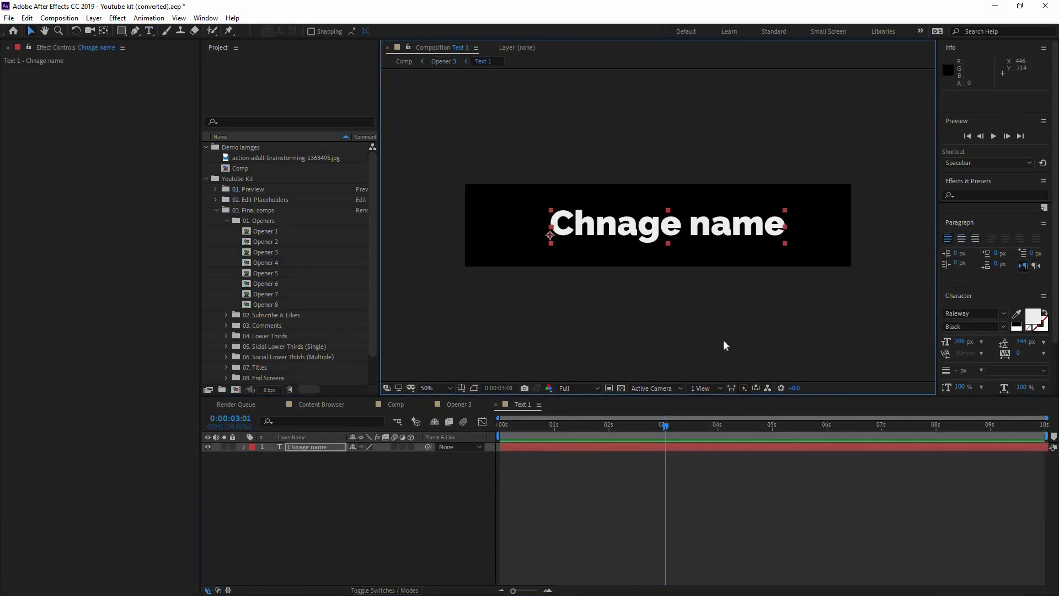
key("ctrl+w")
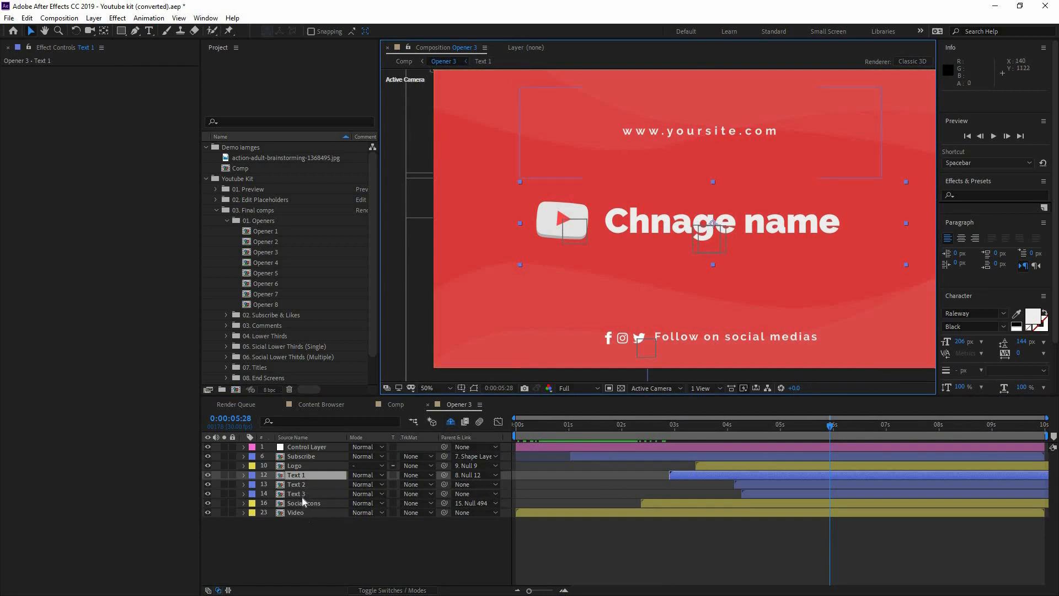
- Open the Social Icons placeholder composition of Opener 3
left_click_drag(608, 299, 593, 261)
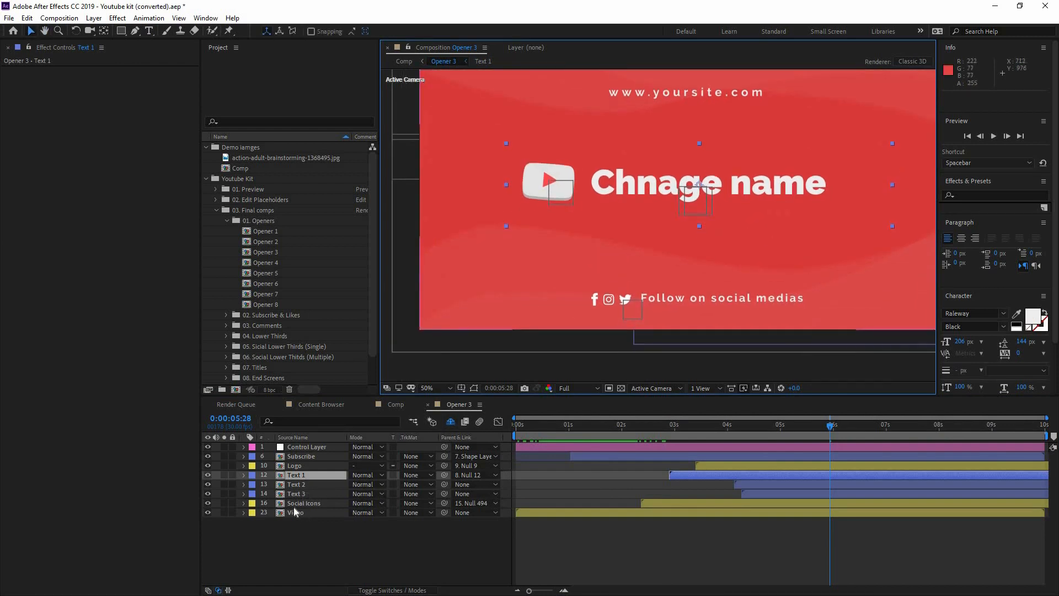
left_click(300, 503)
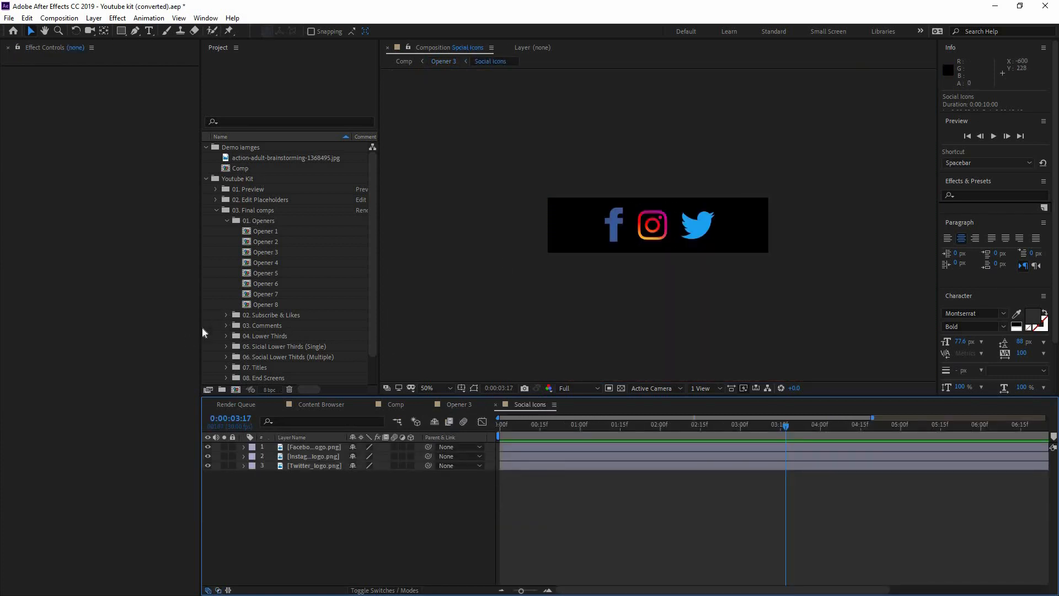
- Return from the Social Icons composition to Opener 3 and show the effect controls of its Control Layer
left_click(613, 226)
left_click(705, 227)
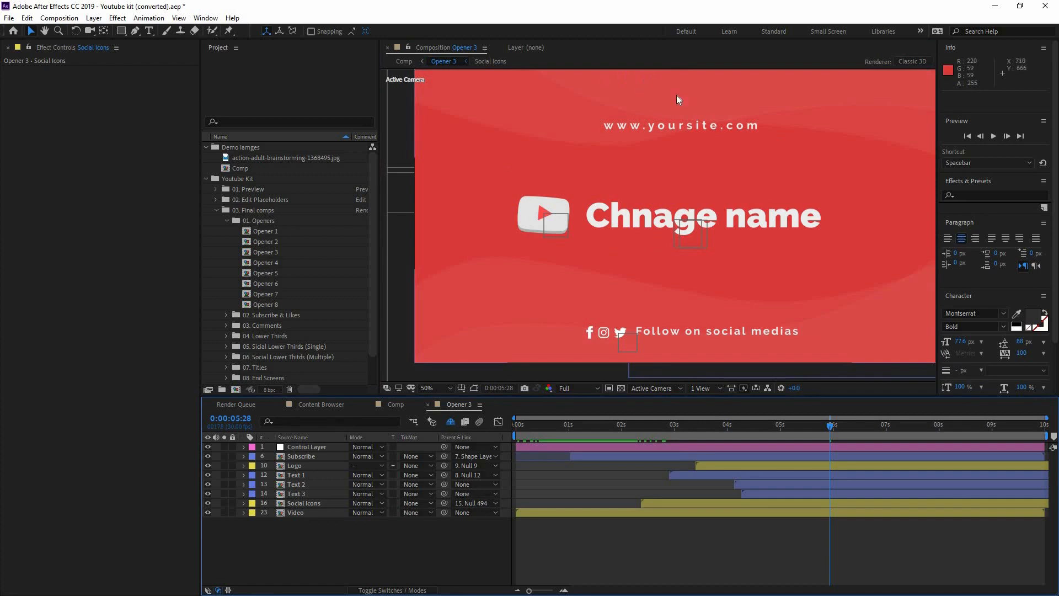
left_click(312, 448)
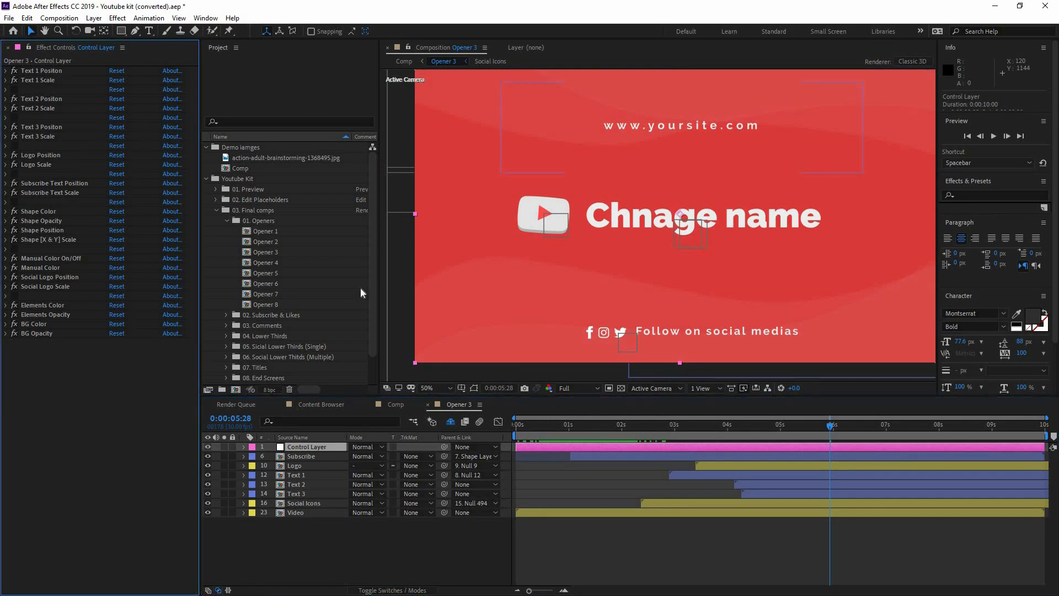
- At 0:00:02:05, try a wider and then a taller Subscribe button shape with Shape [X & Y] Scale, undoing each change
left_click(631, 429)
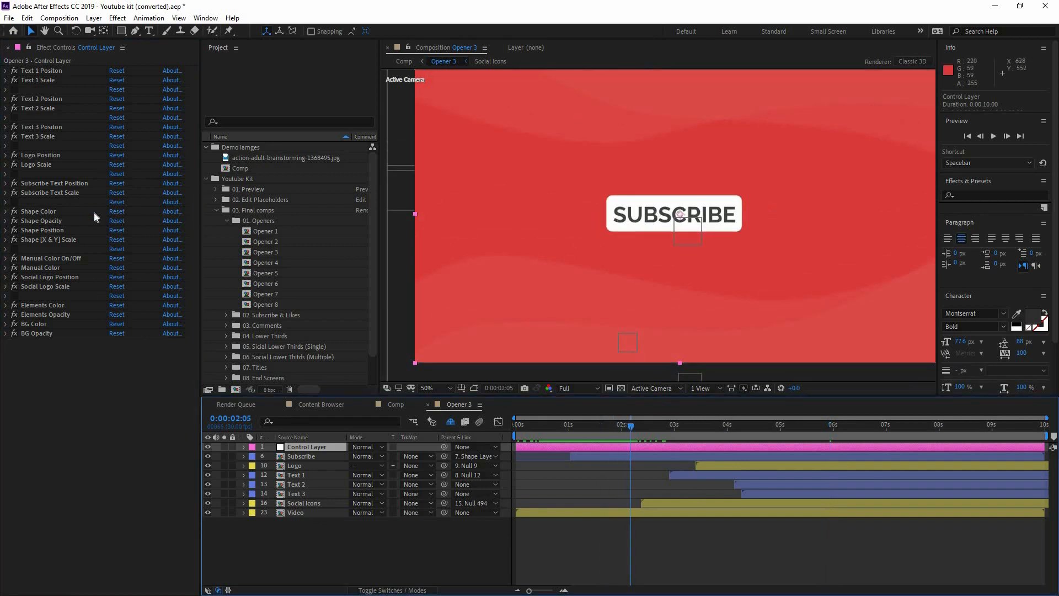
left_click(35, 241)
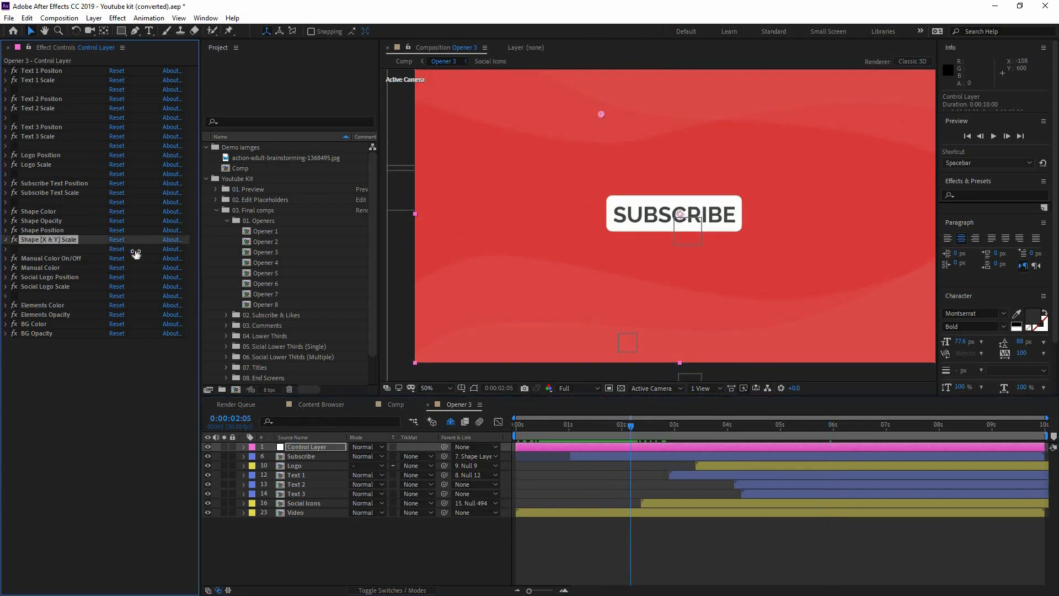
left_click_drag(134, 250, 275, 248)
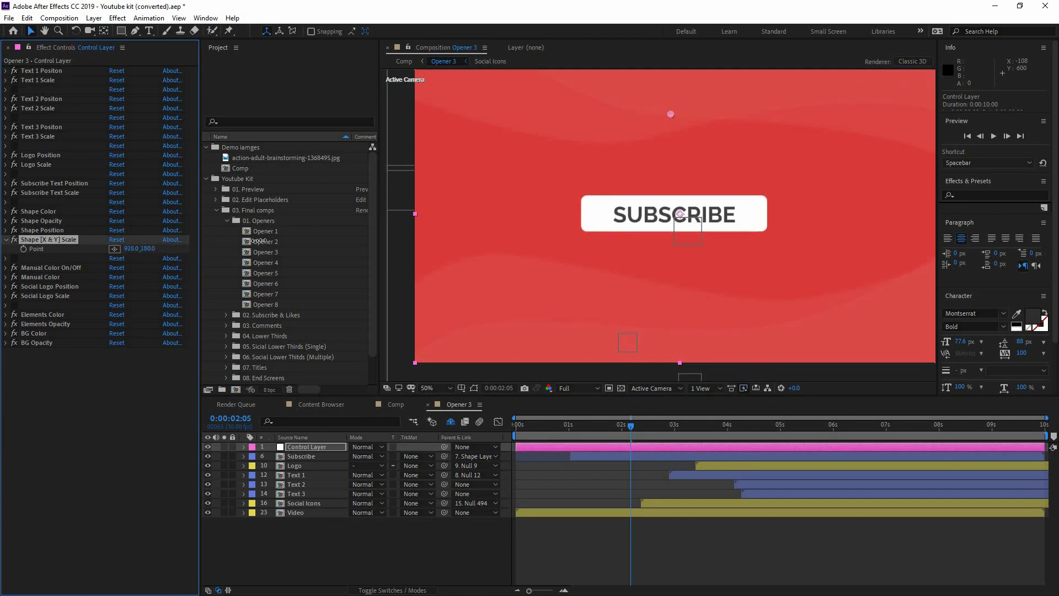
key("ctrl+z")
left_click_drag(151, 249, 339, 253)
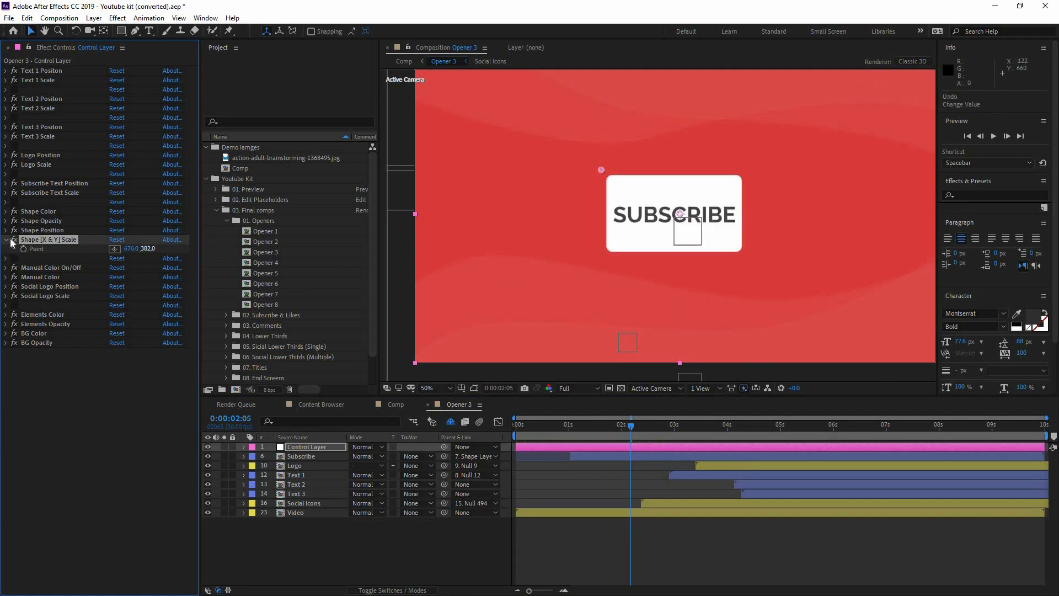
key("ctrl+z")
- Try red FF0000 as the Shape Color of the Subscribe button, and cancel the colour change
left_click(37, 214)
left_click(39, 220)
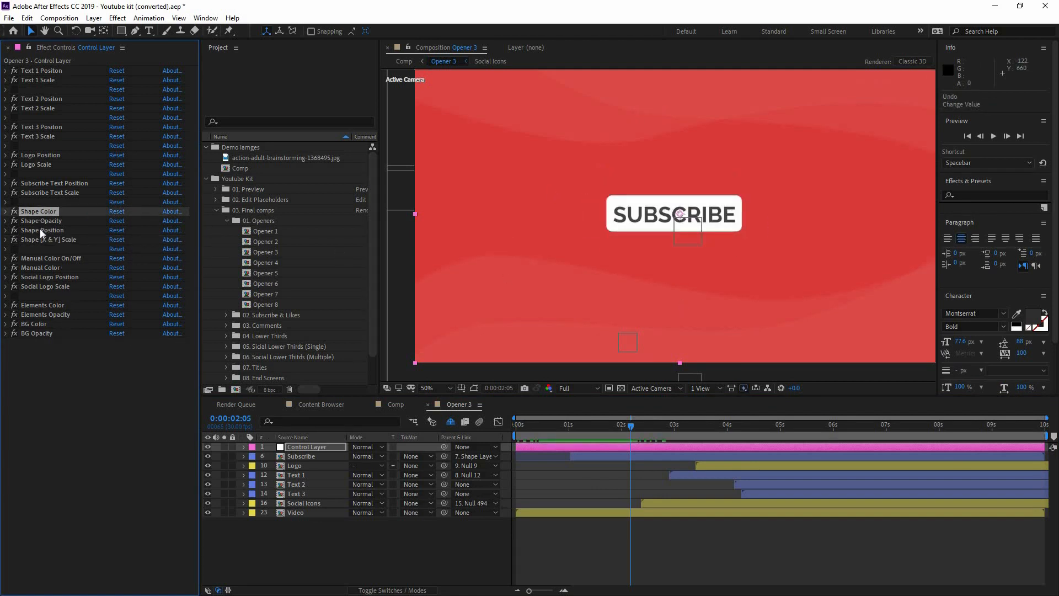
left_click(40, 228)
left_click(6, 211)
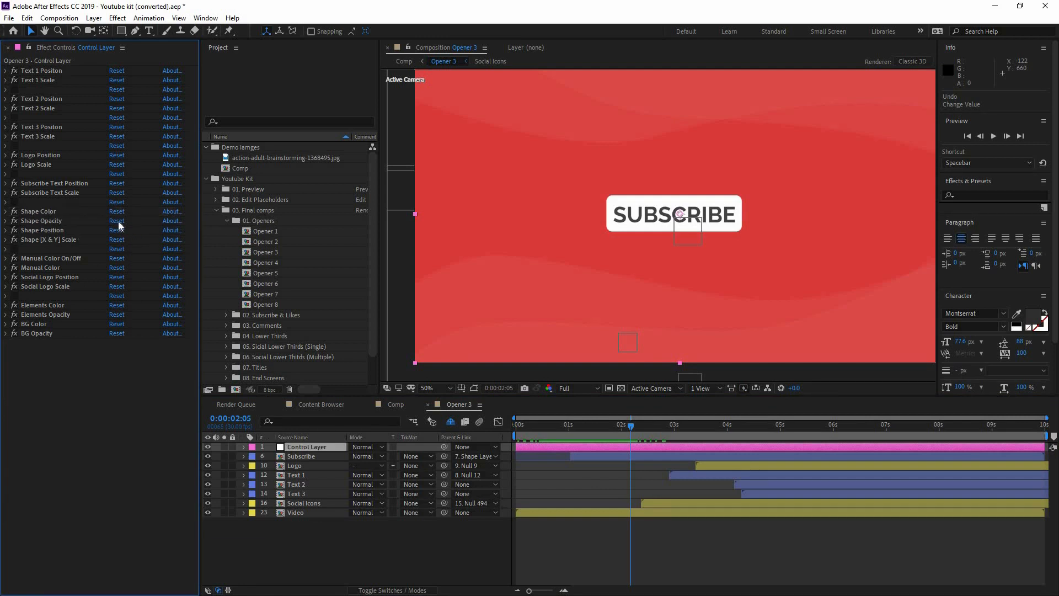
left_click(114, 221)
left_click_drag(226, 300, 400, 239)
left_click(378, 257)
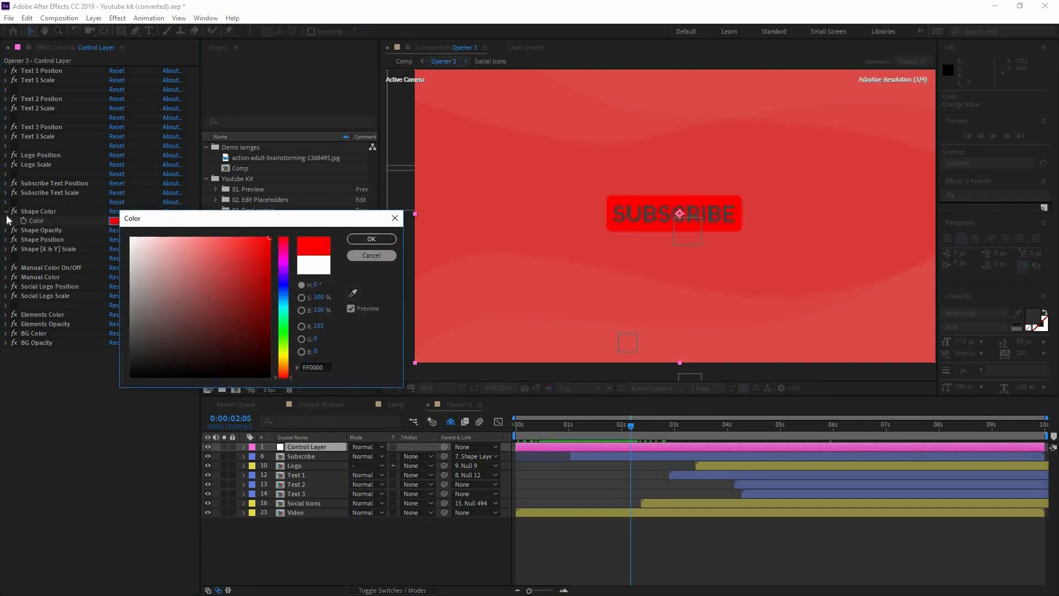
left_click(6, 212)
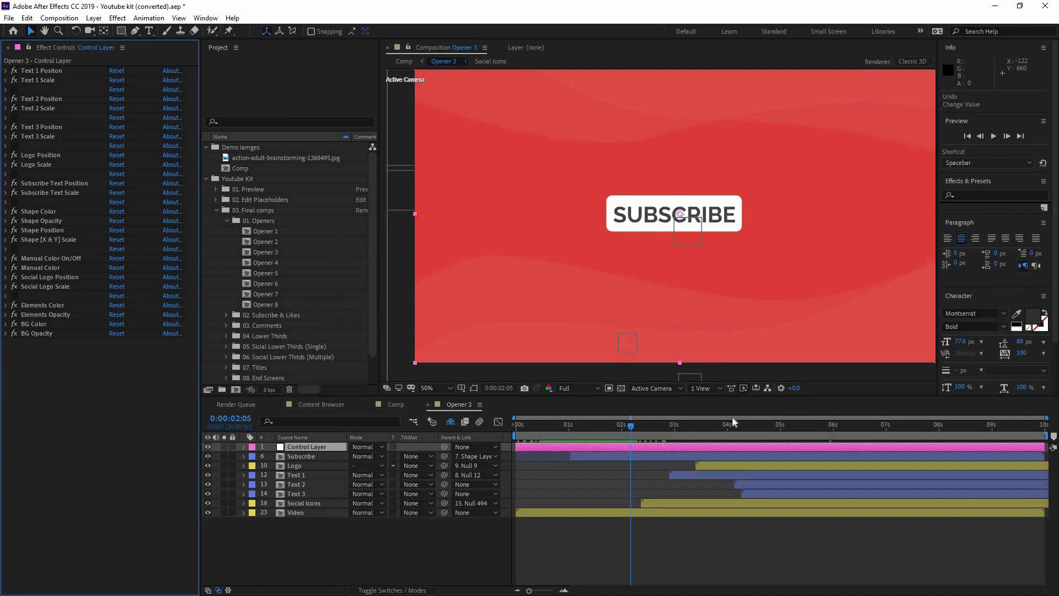
- At 0:00:05:05, try shifting Text 1 Position horizontally and raising Text 1 Scale to 147, undoing each change
left_click(793, 432)
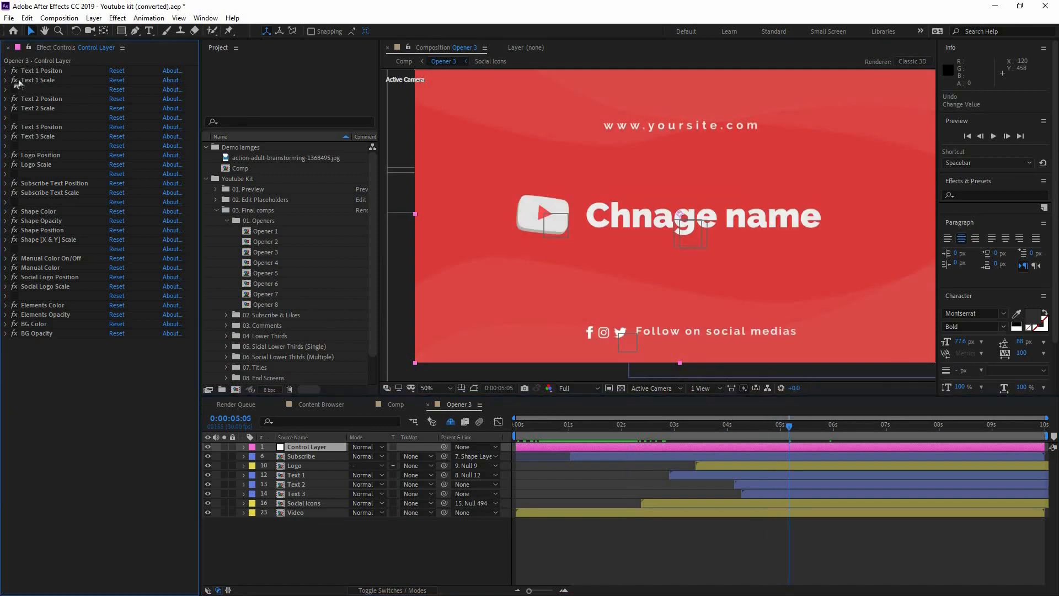
left_click(42, 70)
left_click(37, 79, "ctrl")
left_click(6, 80)
left_click(158, 81)
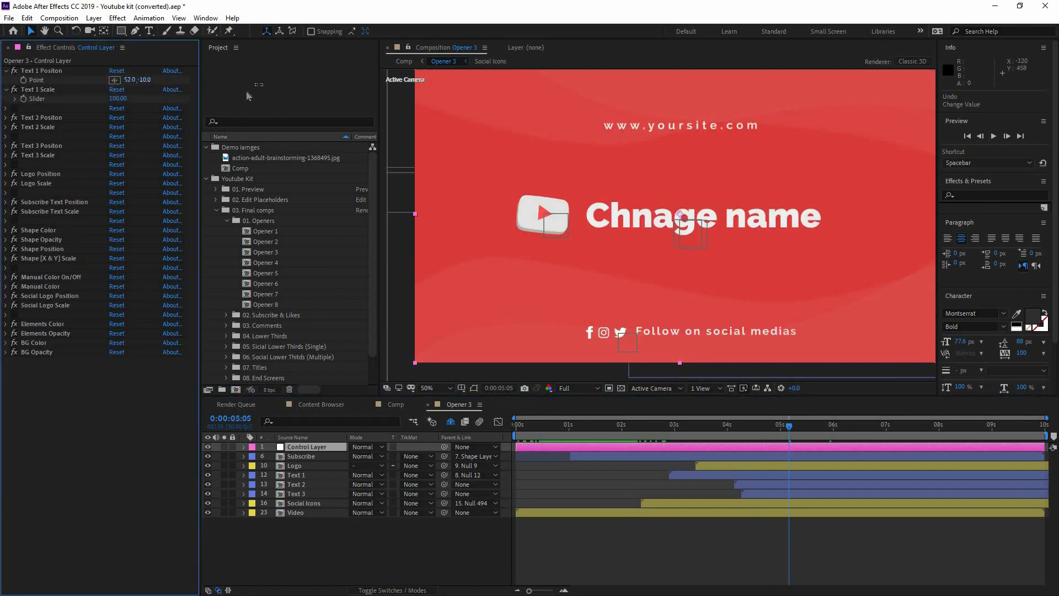
left_click_drag(131, 80, 259, 85)
key("ctrl+z")
left_click_drag(123, 99, 147, 99)
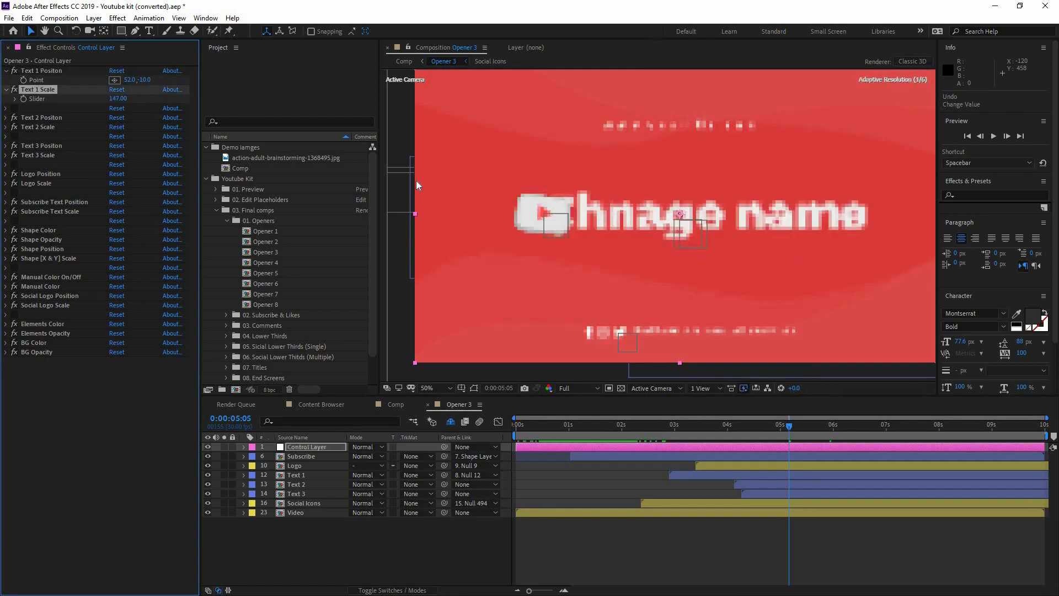
key("ctrl+z")
left_click(6, 71)
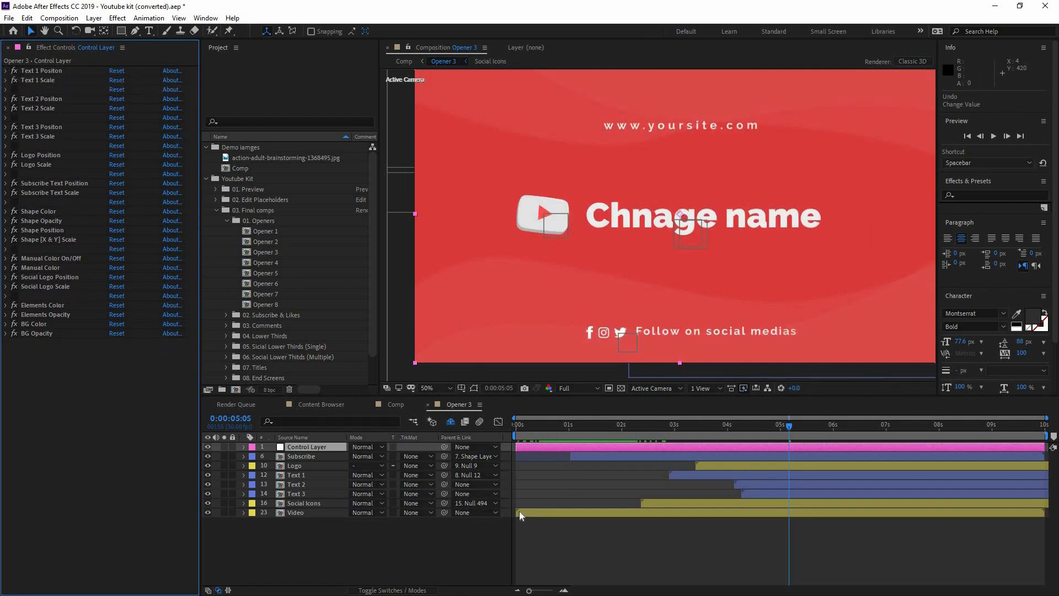
- Try toggling Manual Color On/Off for the social icons and expand the Manual Color setting, undoing the toggle
left_click(8, 259)
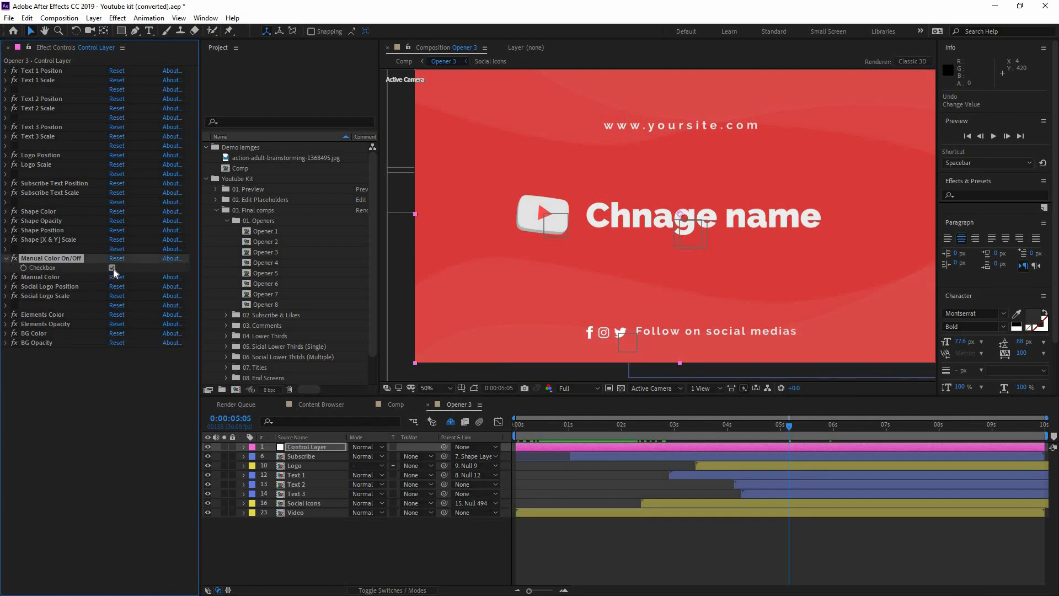
left_click(112, 268)
left_click(113, 268)
key("ctrl+z")
left_click(4, 277)
left_click(6, 278)
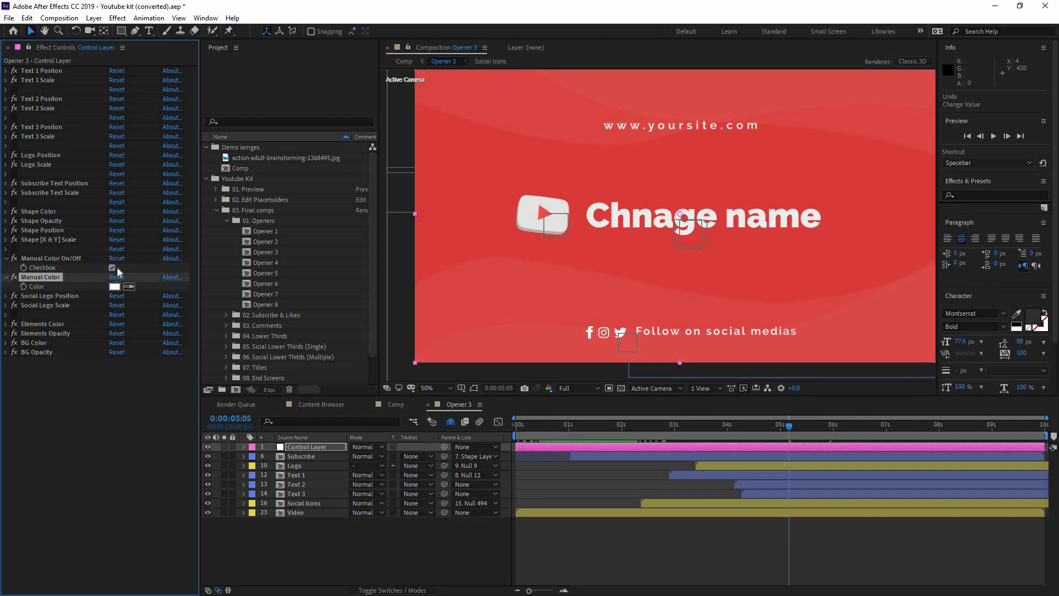
left_click(112, 268)
key("ctrl+z")
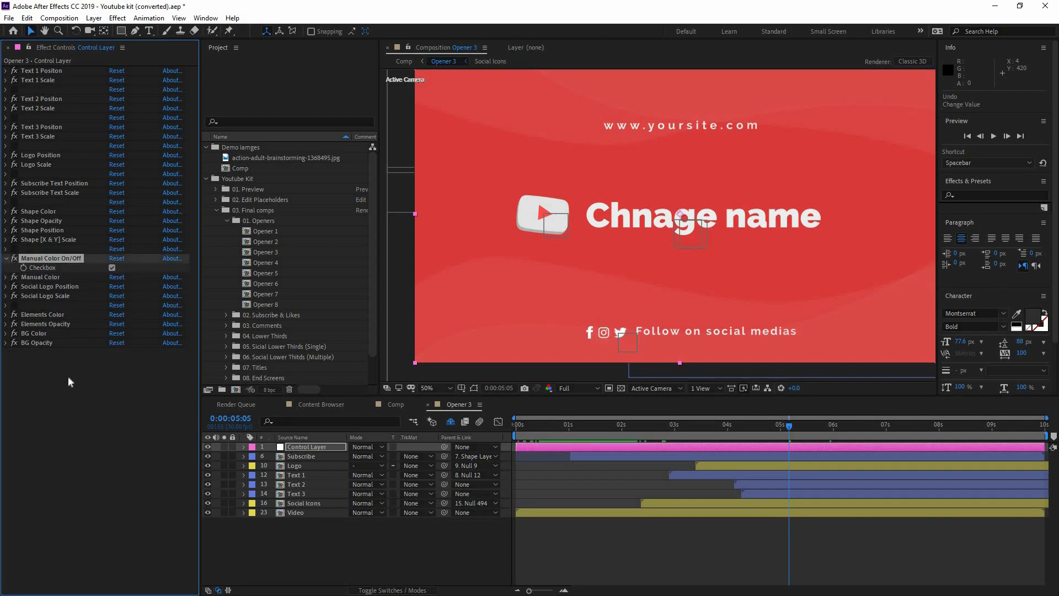
left_click(6, 258)
- Return to the Content Browser and examine the templates in its Subscribe & Like section
left_click(88, 361)
left_click_drag(792, 272, 786, 272)
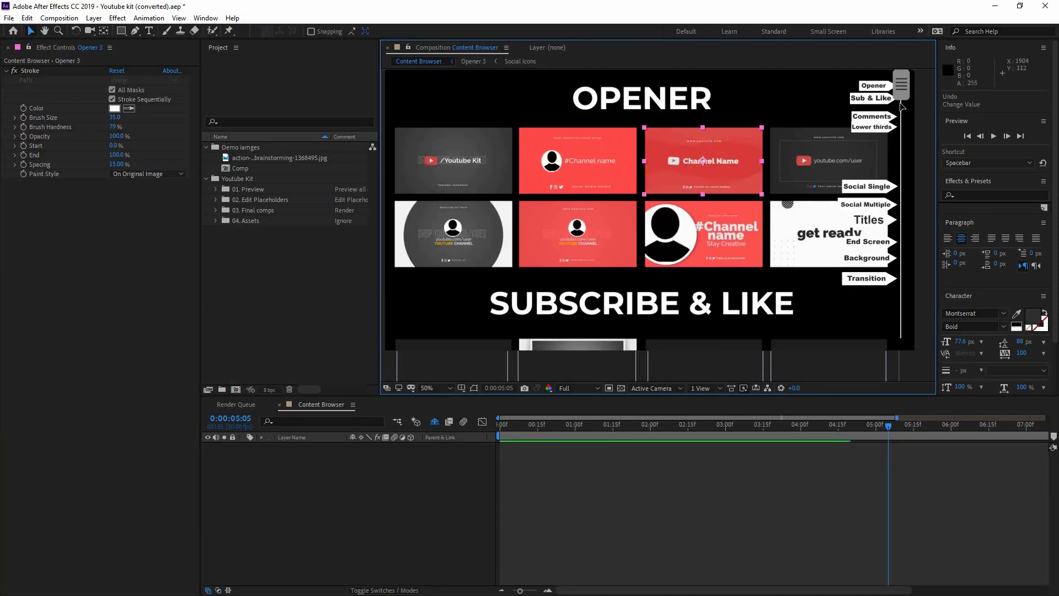
left_click_drag(902, 106, 897, 137)
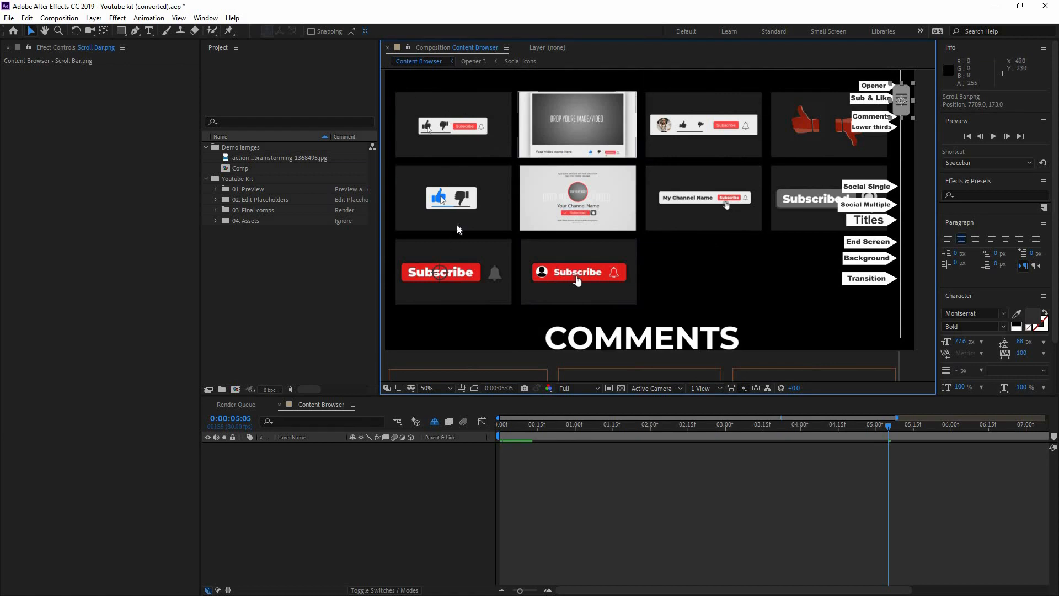
left_click(452, 273)
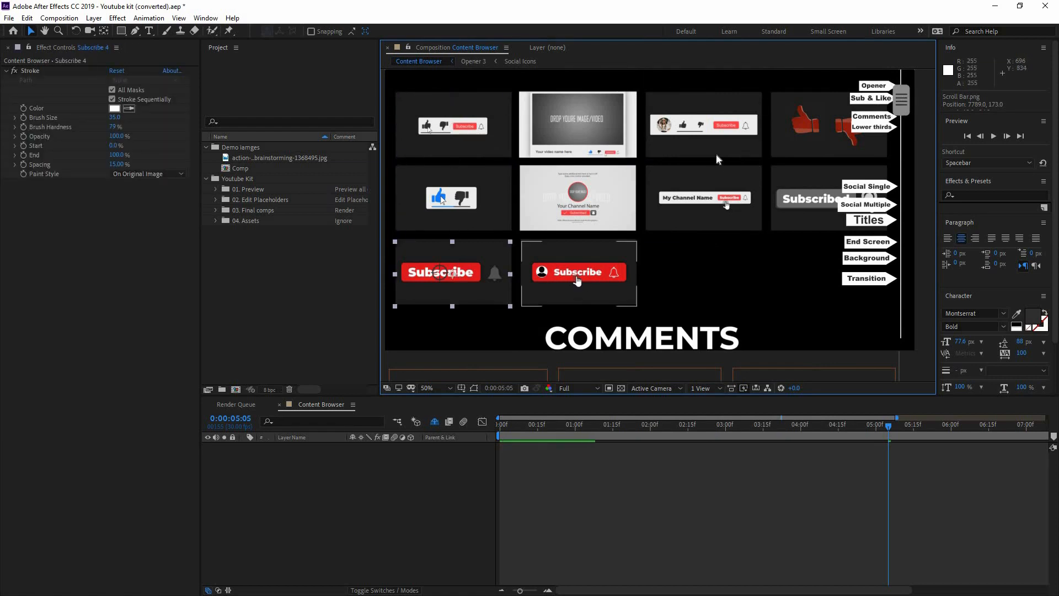
left_click(577, 279)
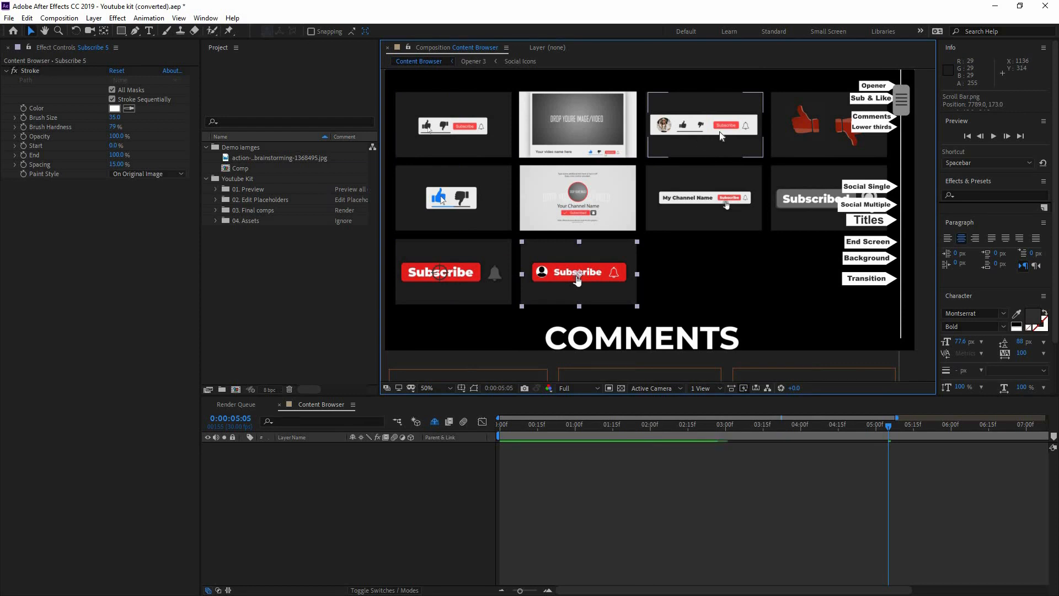
- Open the Like & Subscribe 3 composition and examine it at 0:00:01:26 with the transparency grid on and off
double_click(698, 138)
left_click(652, 426)
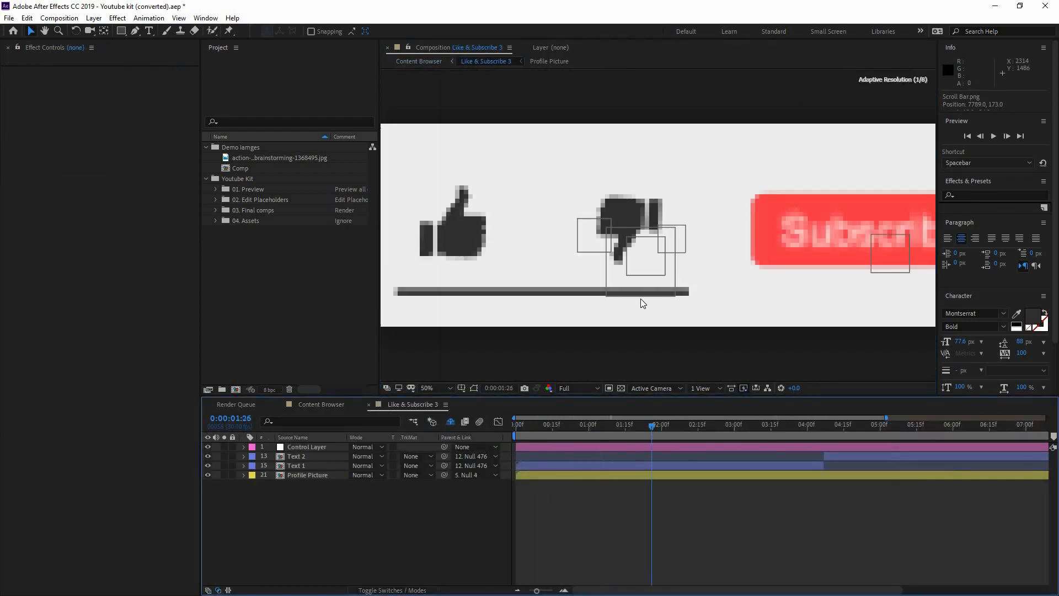
scroll(643, 350, "down", 1)
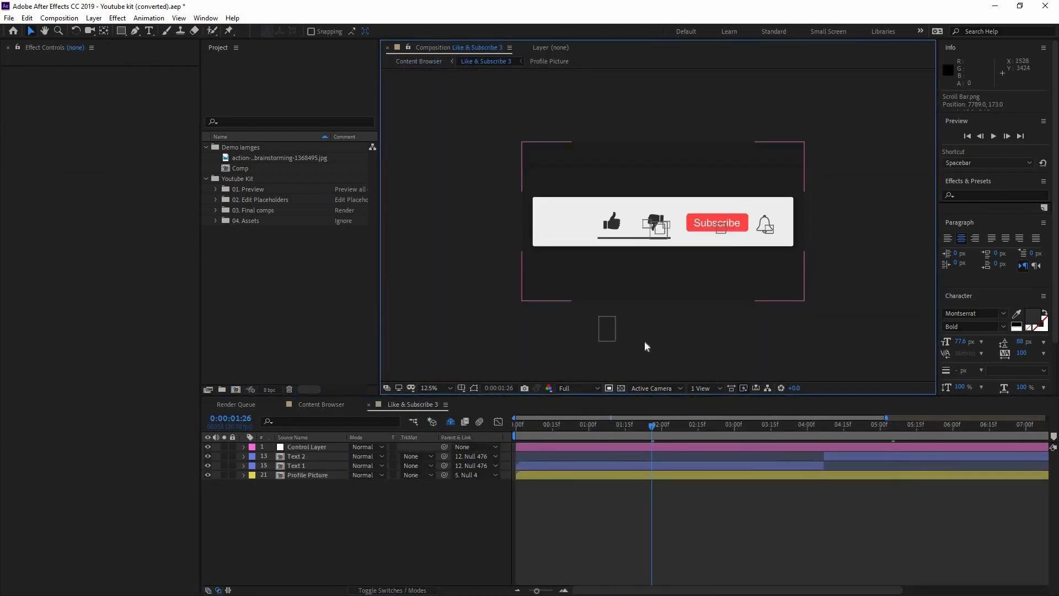
left_click(621, 388)
left_click(621, 388)
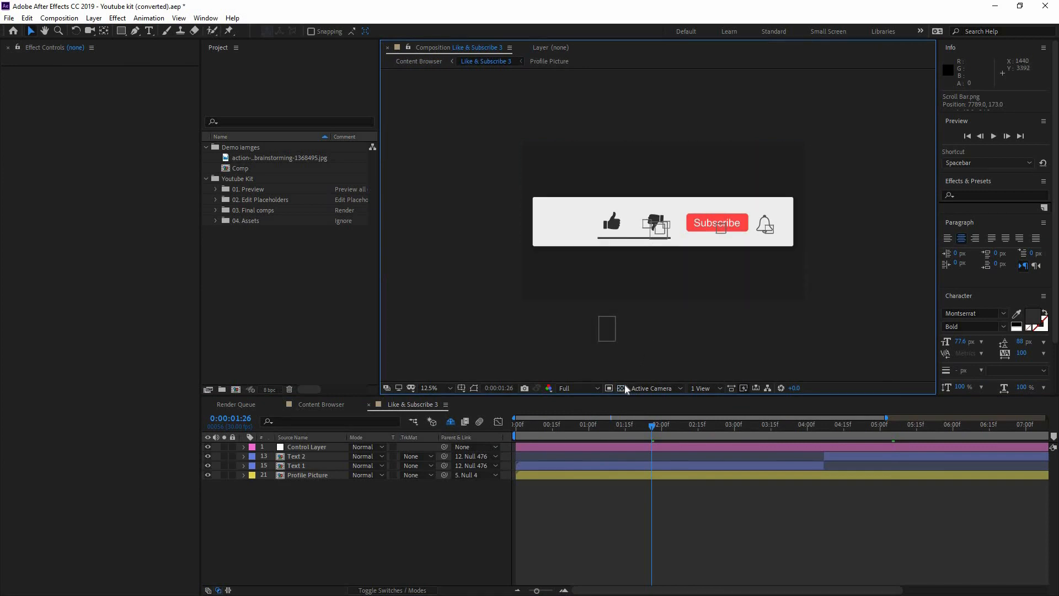
left_click(619, 387)
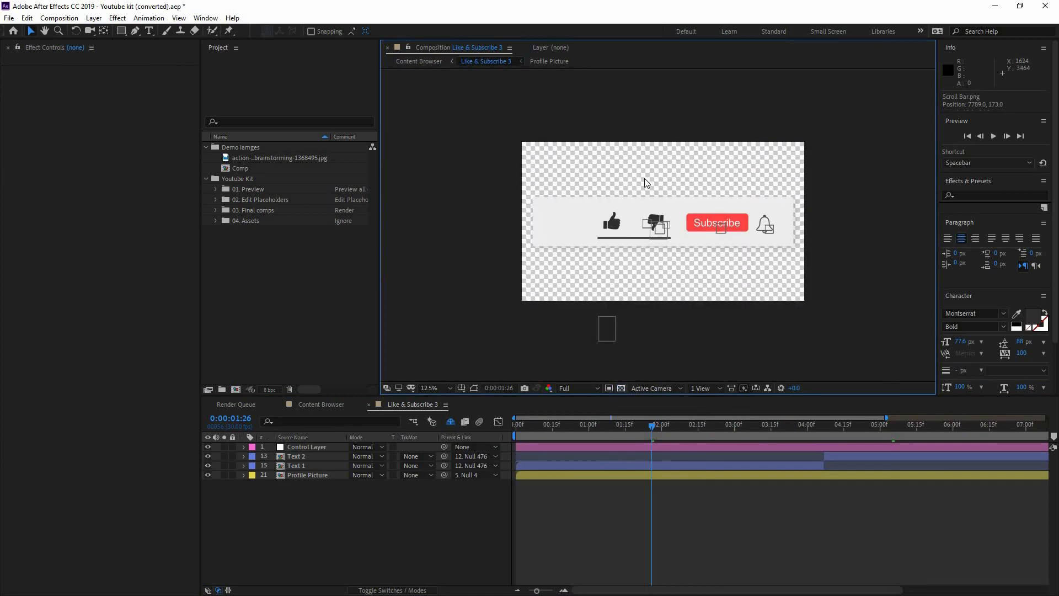
left_click(620, 387)
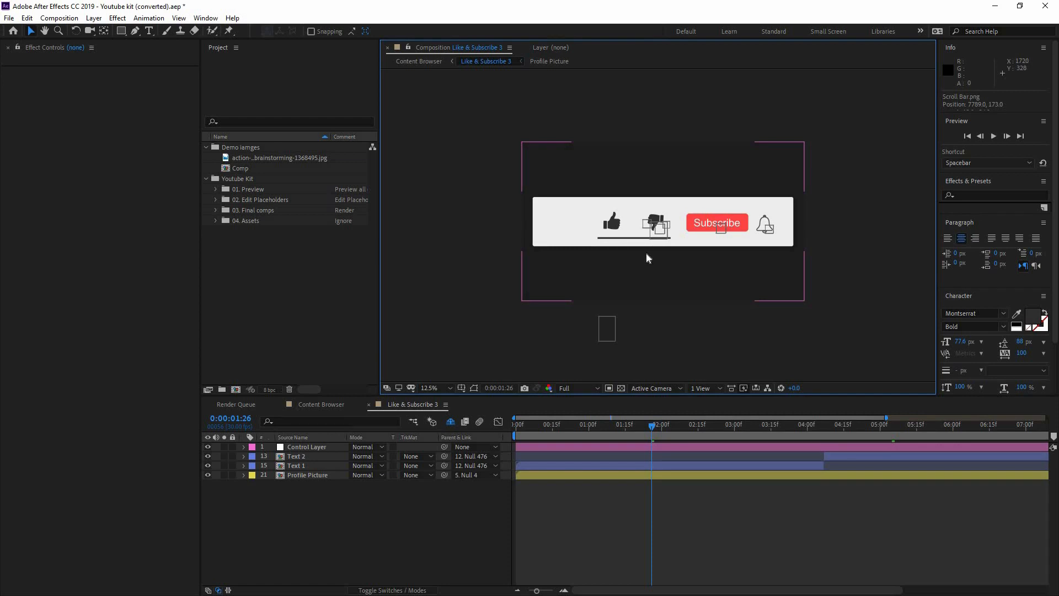
scroll(695, 274, "up", 1)
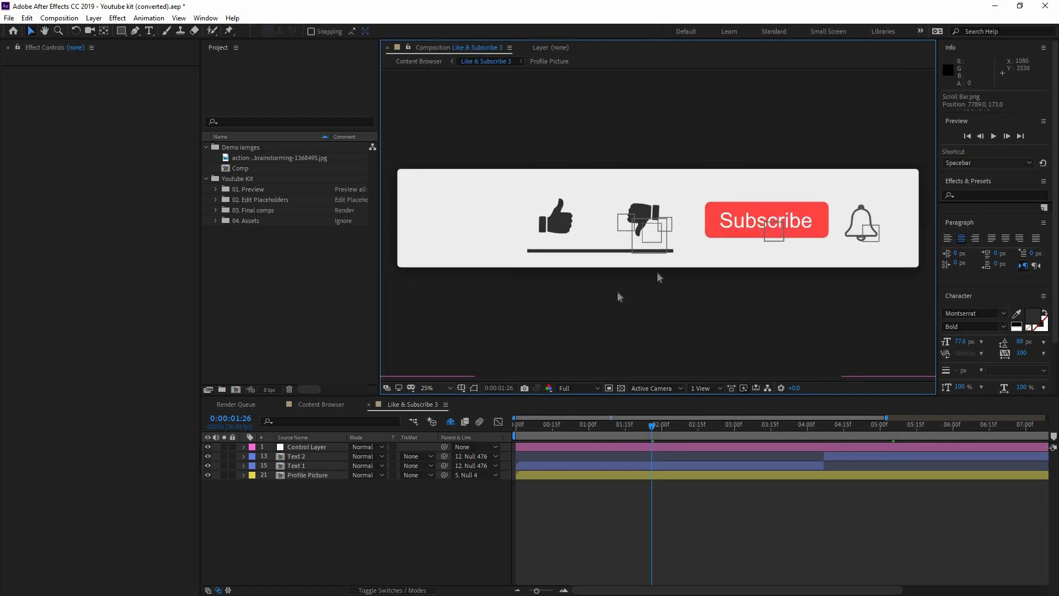
- Close Like & Subscribe 3 and browse the Content Browser's Comments and Lower Thirds sections
left_click(368, 404)
left_click_drag(904, 118, 906, 133)
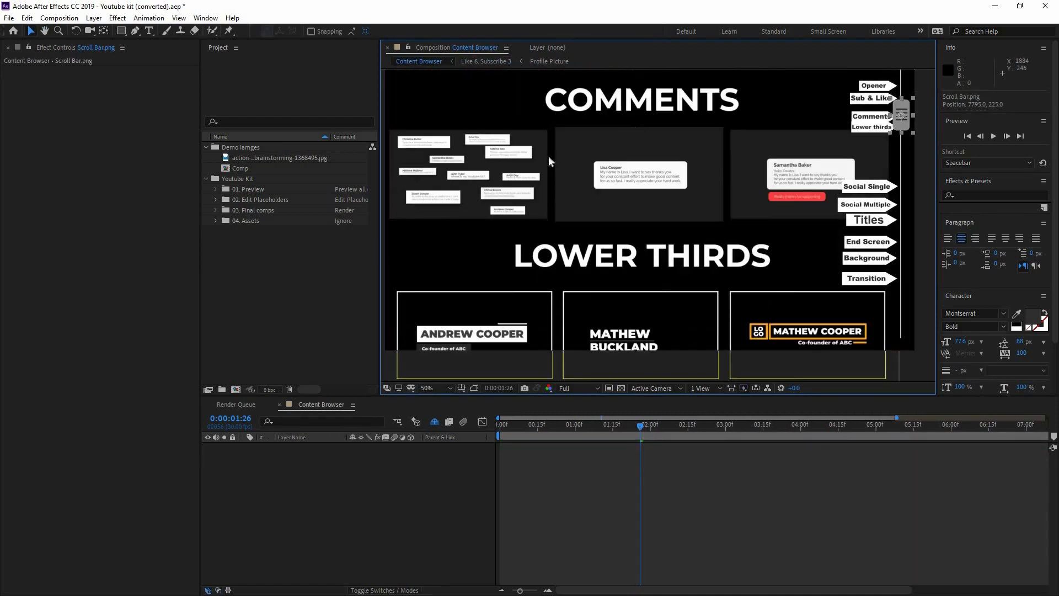
left_click(549, 177)
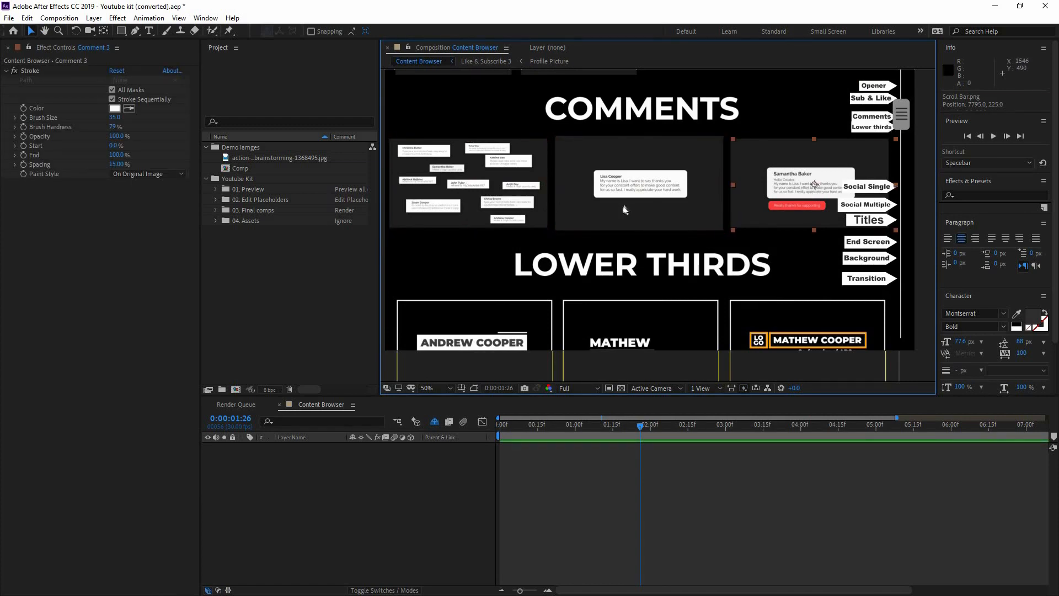
left_click(727, 196)
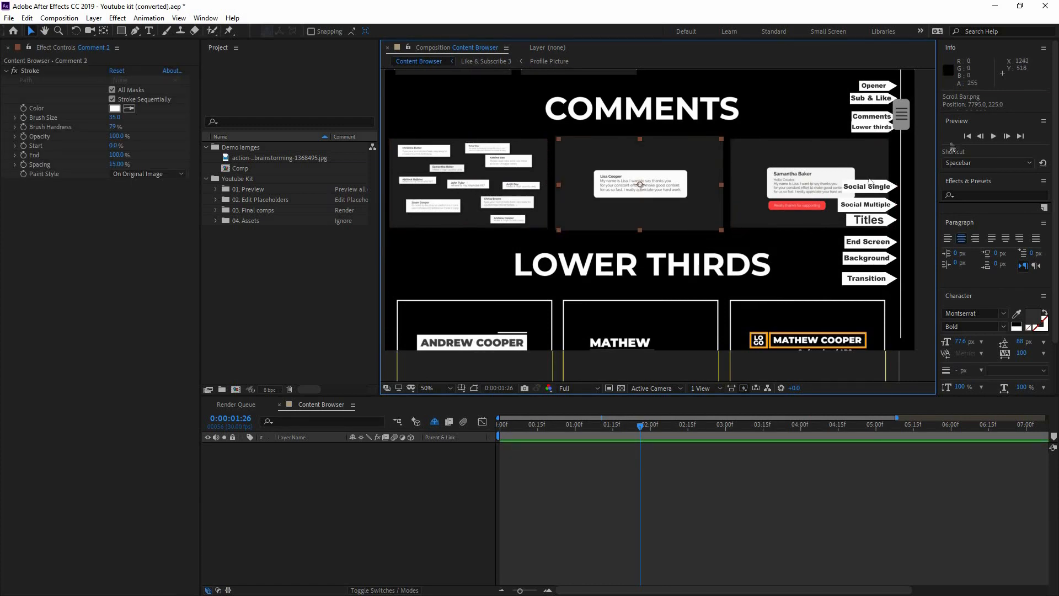
left_click_drag(905, 113, 902, 119)
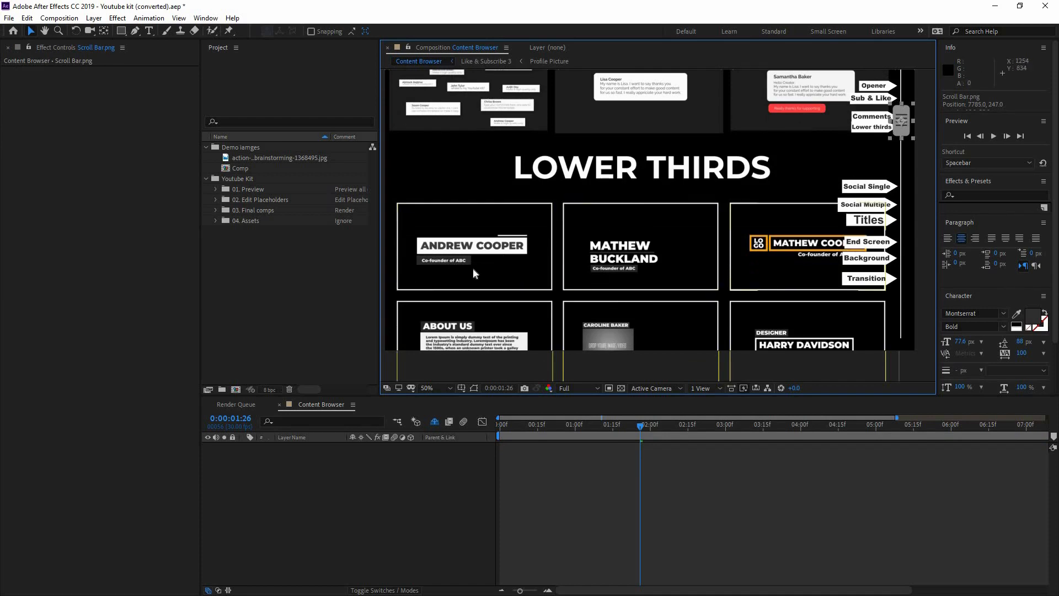
- Open Lower Third 1 and try delaying the Out marker on its LT 1 Precomp layer, undoing the marker move
double_click(472, 267)
mouse_move(583, 427)
left_mouse_down()
mouse_move(770, 463)
mouse_move(750, 467)
mouse_move(793, 466)
left_mouse_up()
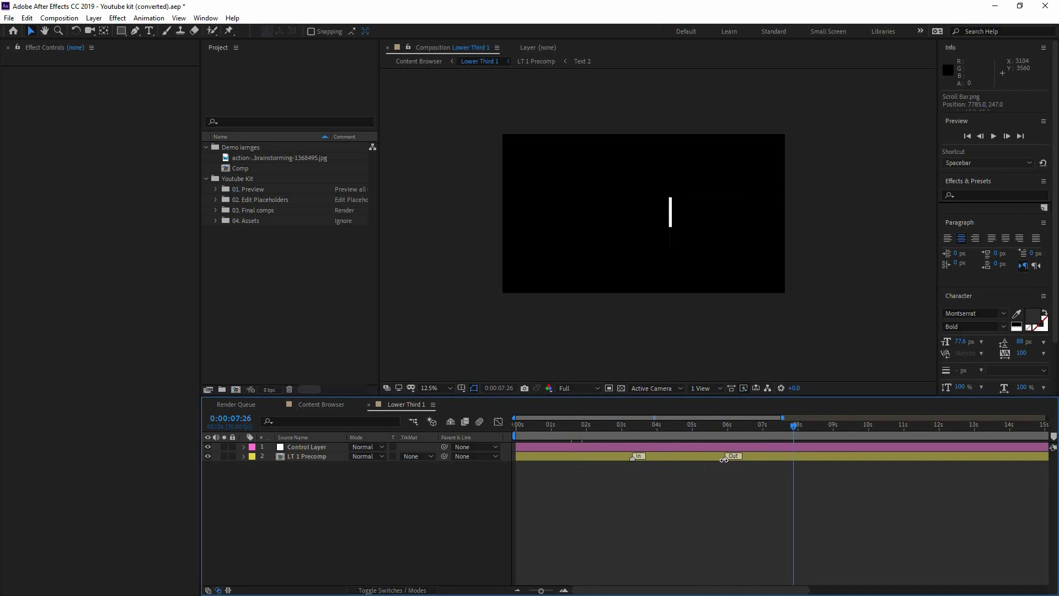
left_click_drag(726, 459, 842, 458)
key("ctrl+z")
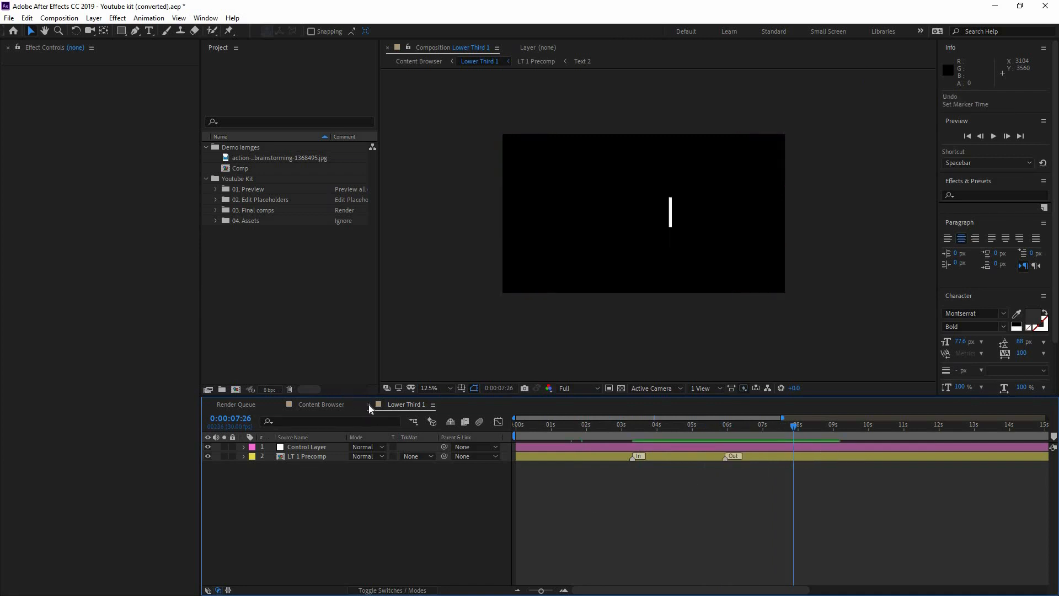
- Close Lower Third 1 and open the Comp composition from the Demo iamges folder
key("ctrl+w")
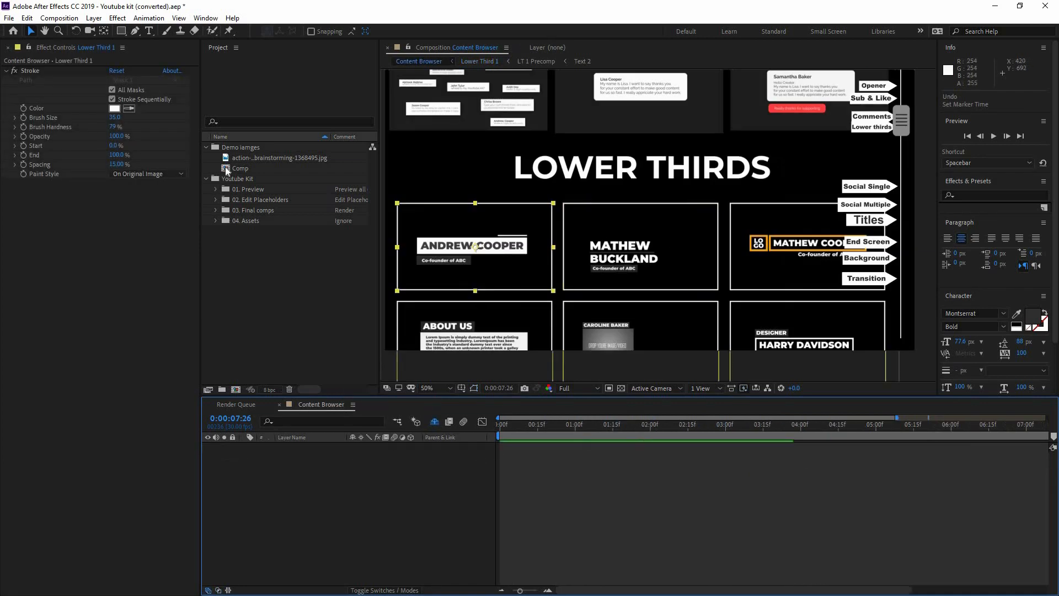
double_click(240, 167)
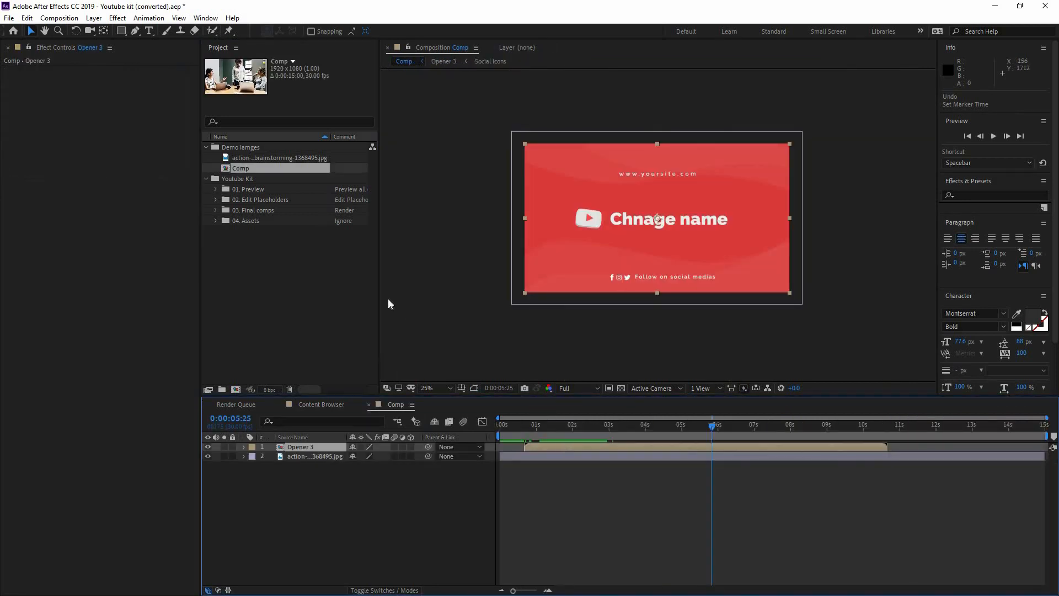
- Reveal the source of Lower Third 2 from the Content Browser and add it to Comp above the photo, starting at 0:00:01:09
left_click(342, 403)
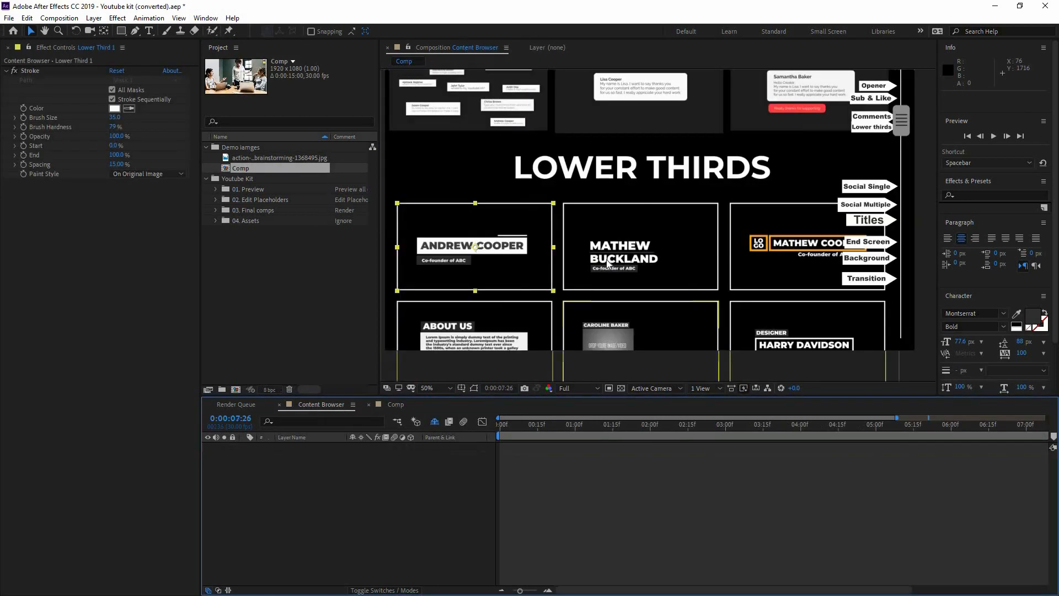
right_click(608, 261)
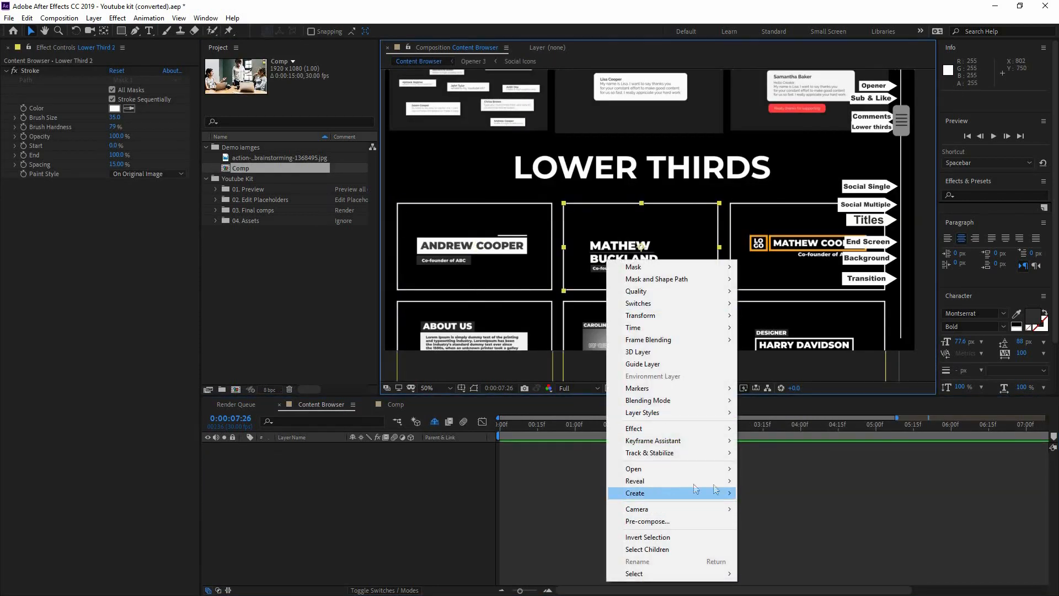
left_click(772, 491)
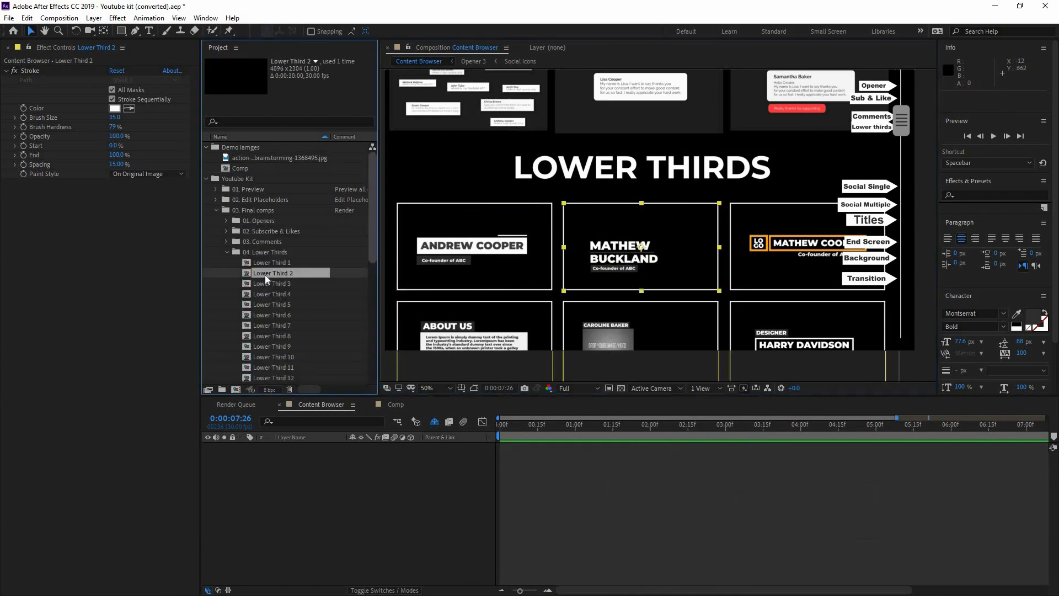
left_click_drag(272, 280, 544, 453)
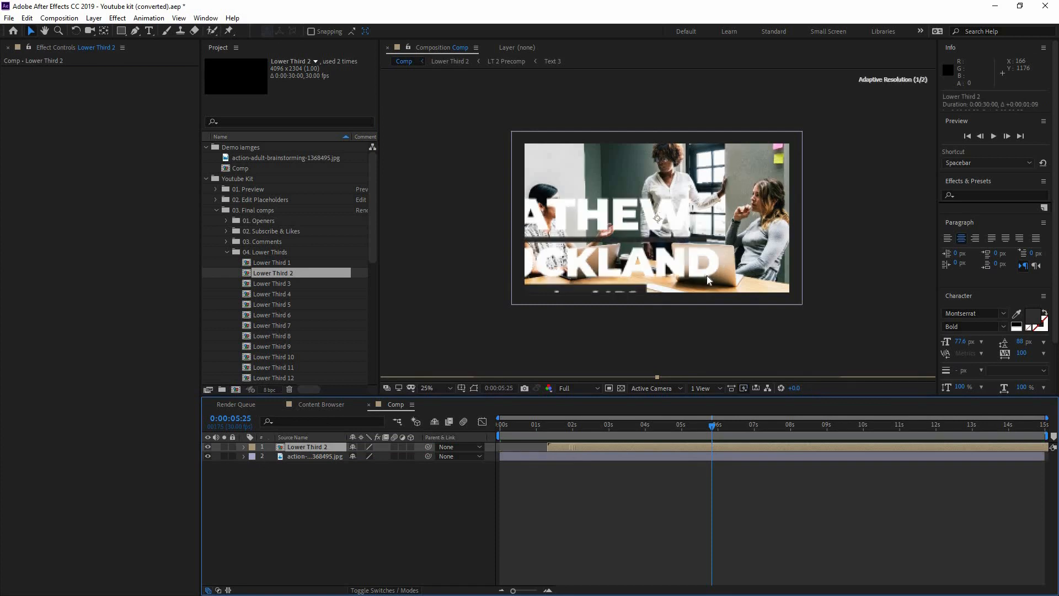
- Scale down the Lower Third 2 layer and place it over the lower-left part of the photo, at position about 684, 708
scroll(696, 200, "down", 1)
scroll(641, 204, "up", 1)
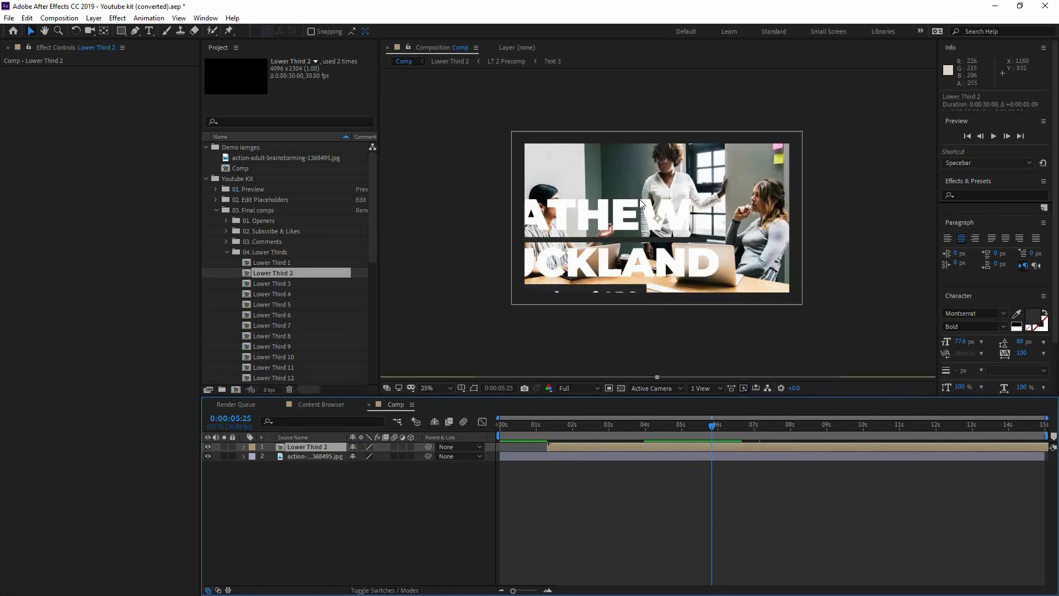
scroll(798, 221, "up", 1)
scroll(795, 234, "down", 1)
scroll(799, 221, "down", 1)
left_click_drag(796, 302, 609, 274)
scroll(613, 261, "up", 1)
scroll(613, 342, "up", 1)
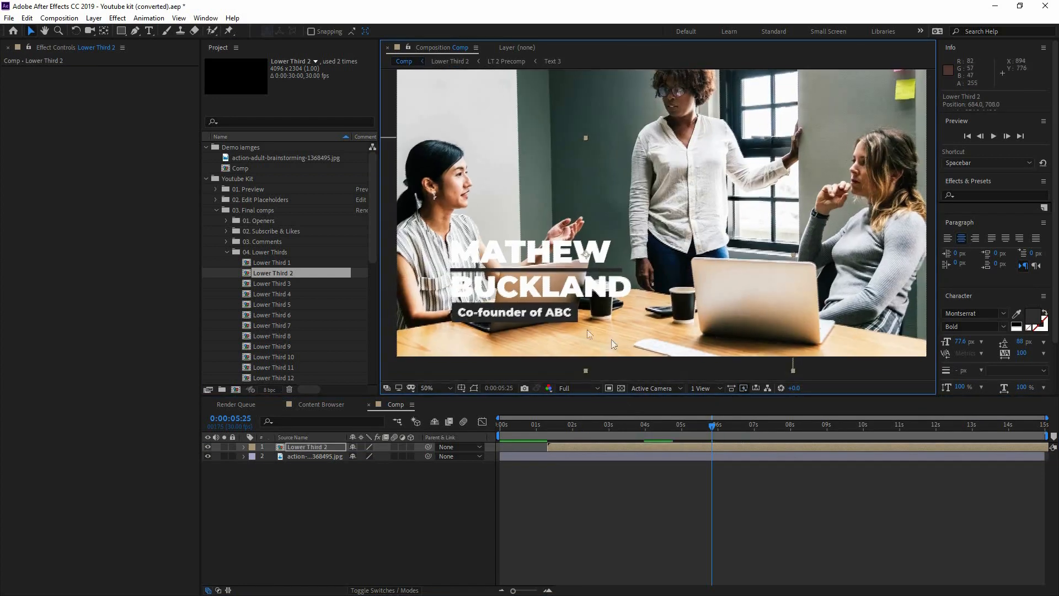
- Examine the Lower Third 2 composition, close it and browse the Content Browser from the social lower thirds through Titles to End Screens
double_click(570, 292)
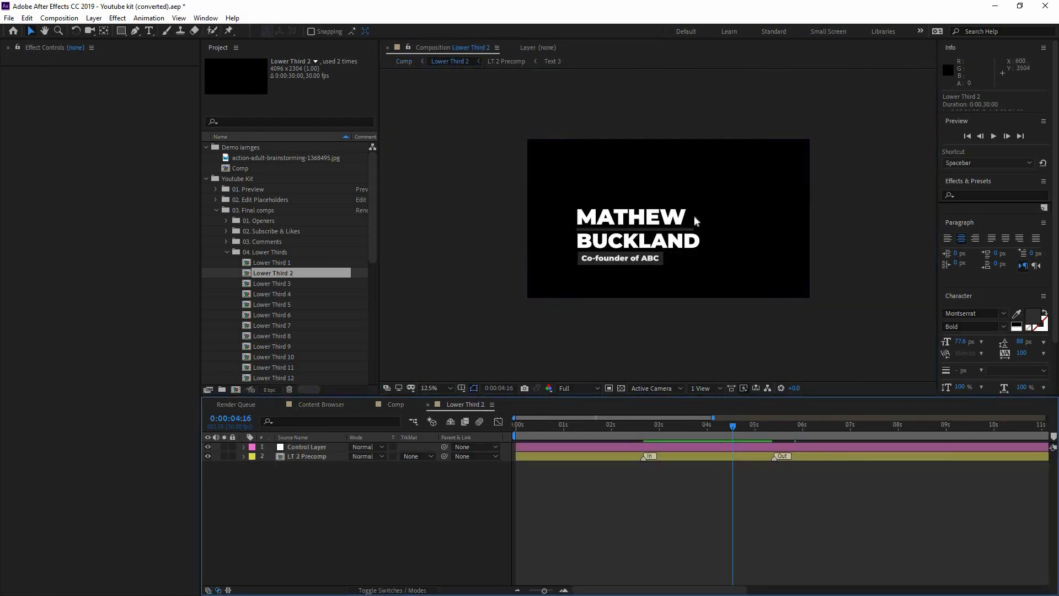
key("ctrl+w")
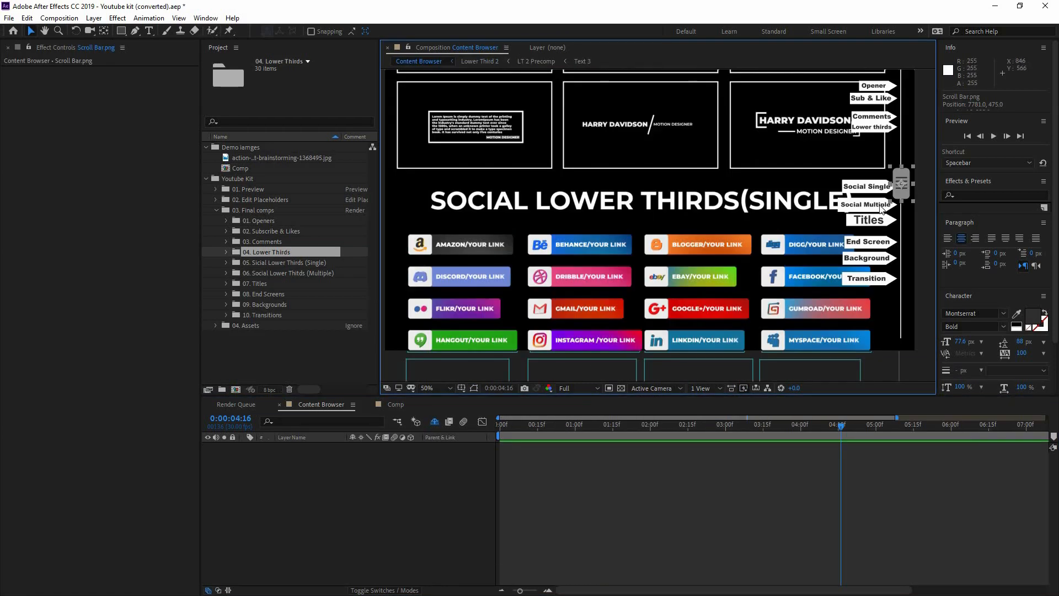
left_click_drag(898, 202, 899, 224)
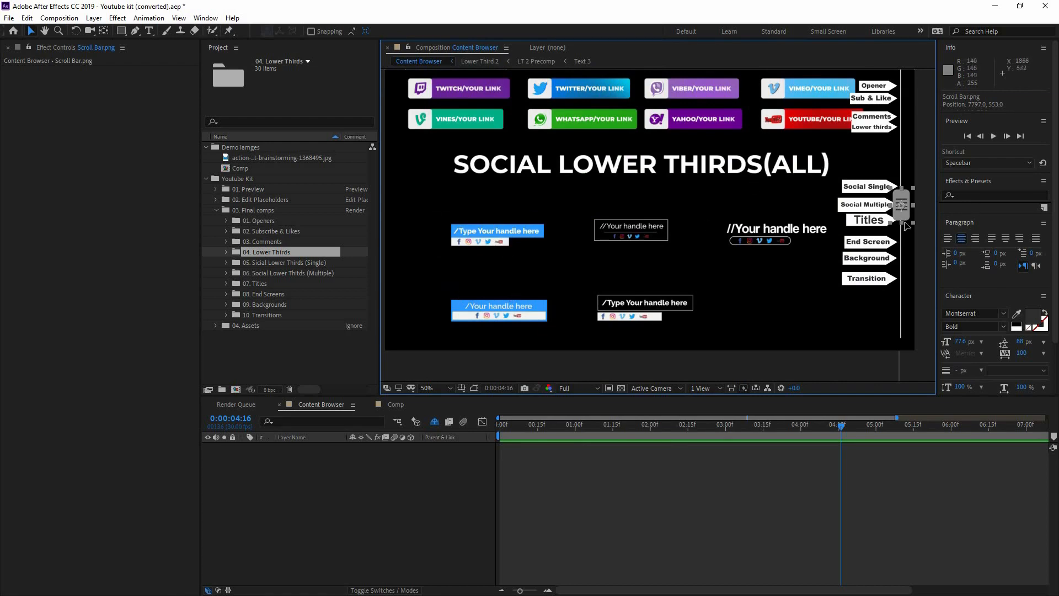
left_click_drag(906, 226, 905, 234)
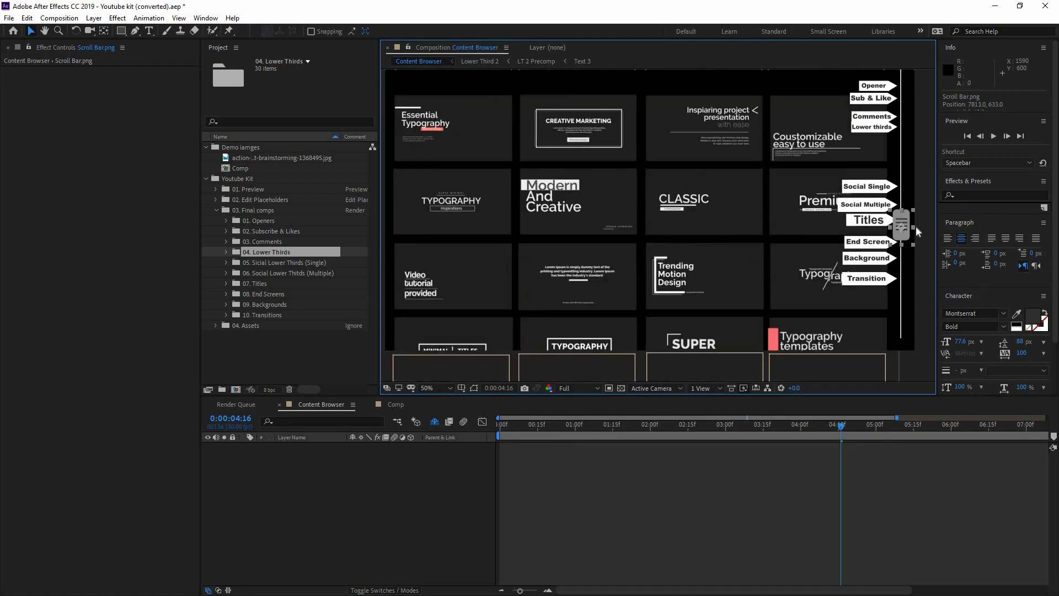
left_click_drag(906, 219, 904, 247)
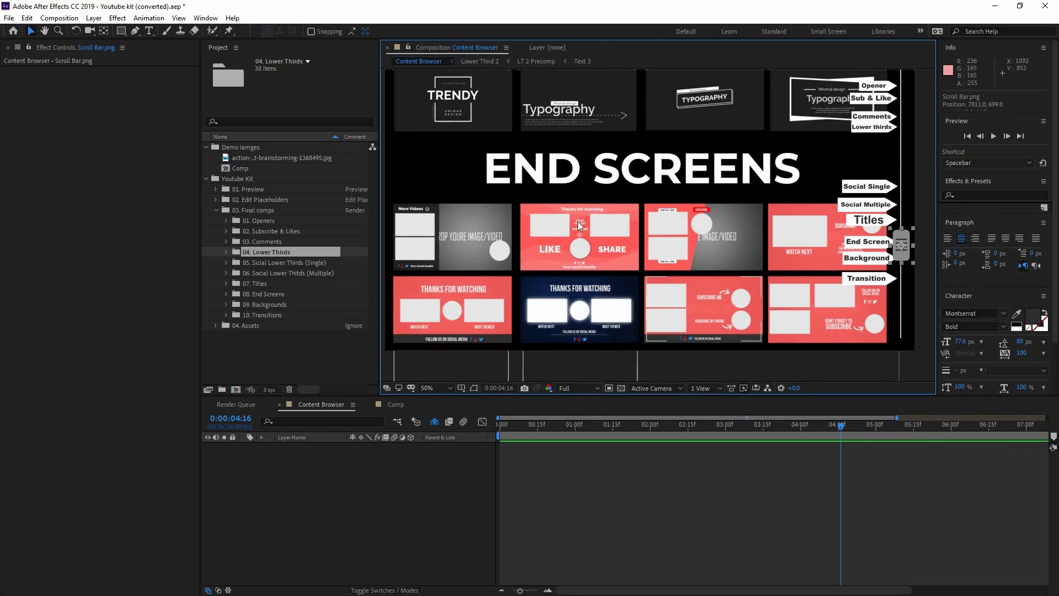
- Open the End Screen 2 composition from the Content Browser and scrub through its animation
double_click(577, 221)
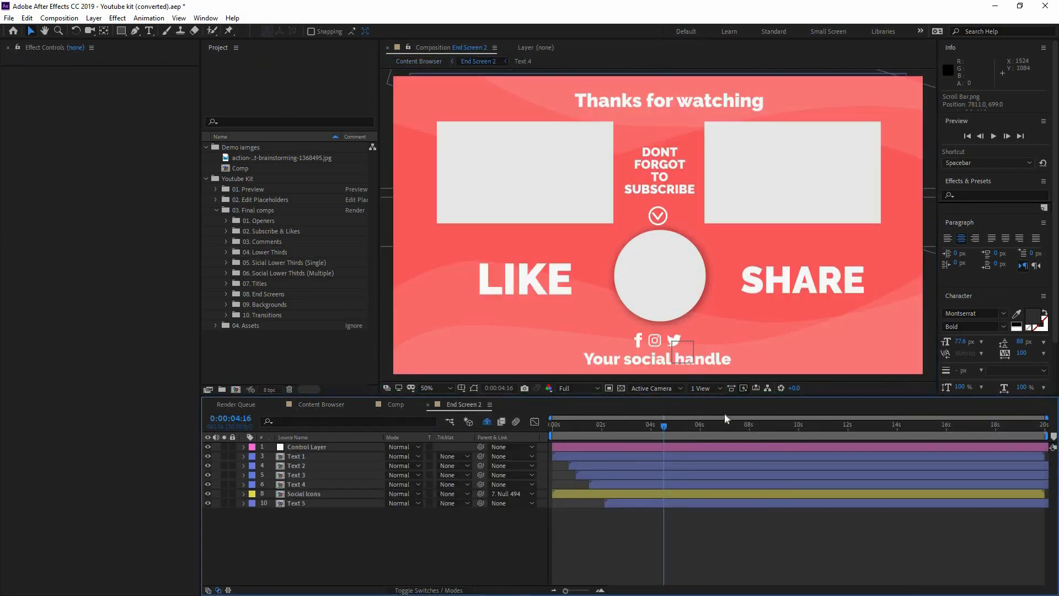
left_click_drag(724, 424, 780, 425)
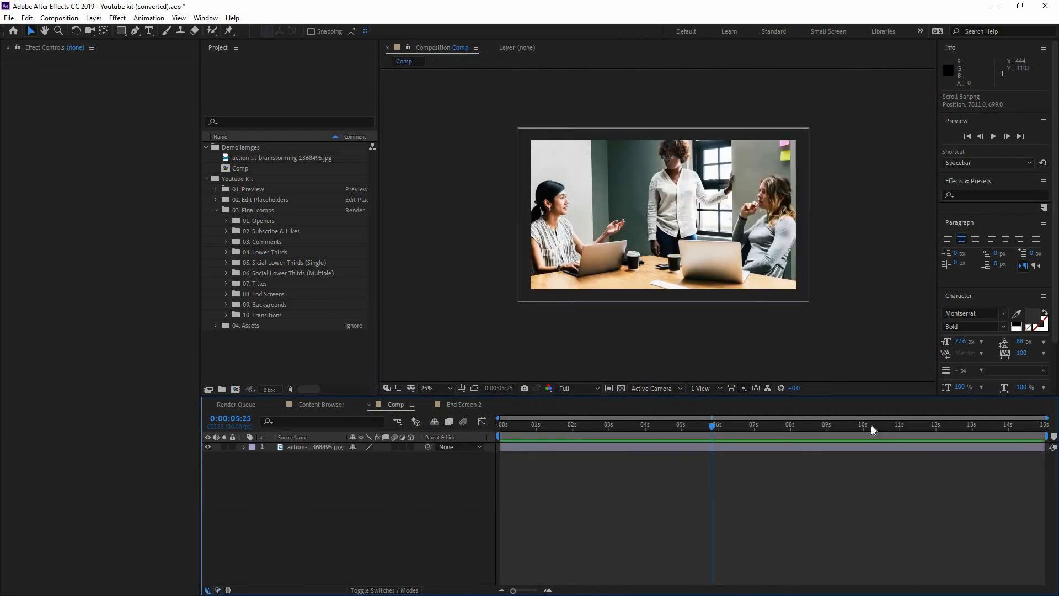
- Add End Screen 2 to Comp above the photo, shift its start to just before 11 seconds and scrub through its opening
left_click_drag(791, 425, 778, 442)
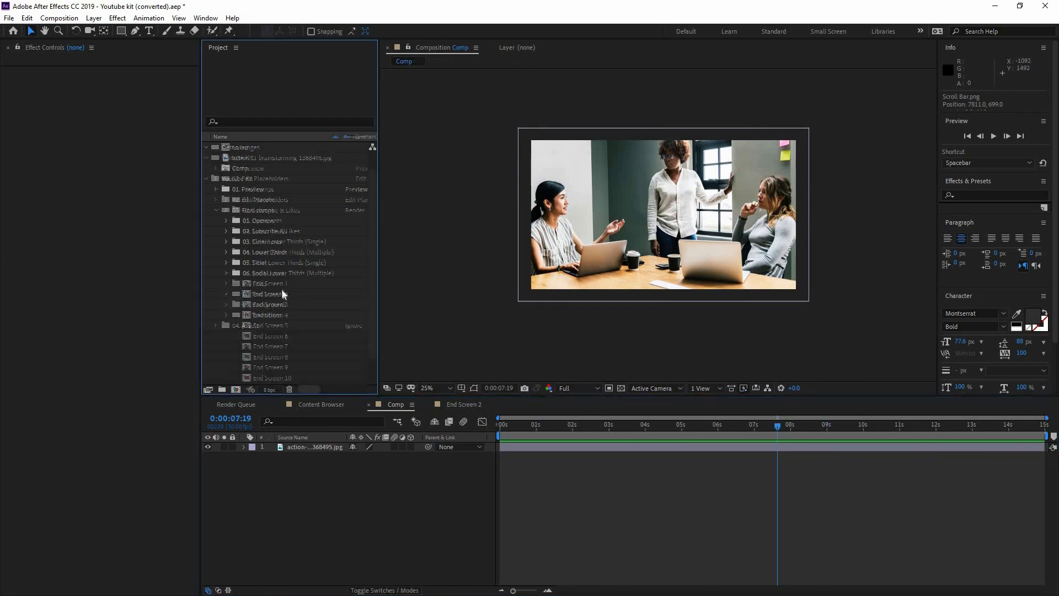
left_click_drag(270, 293, 911, 441)
left_click(973, 425)
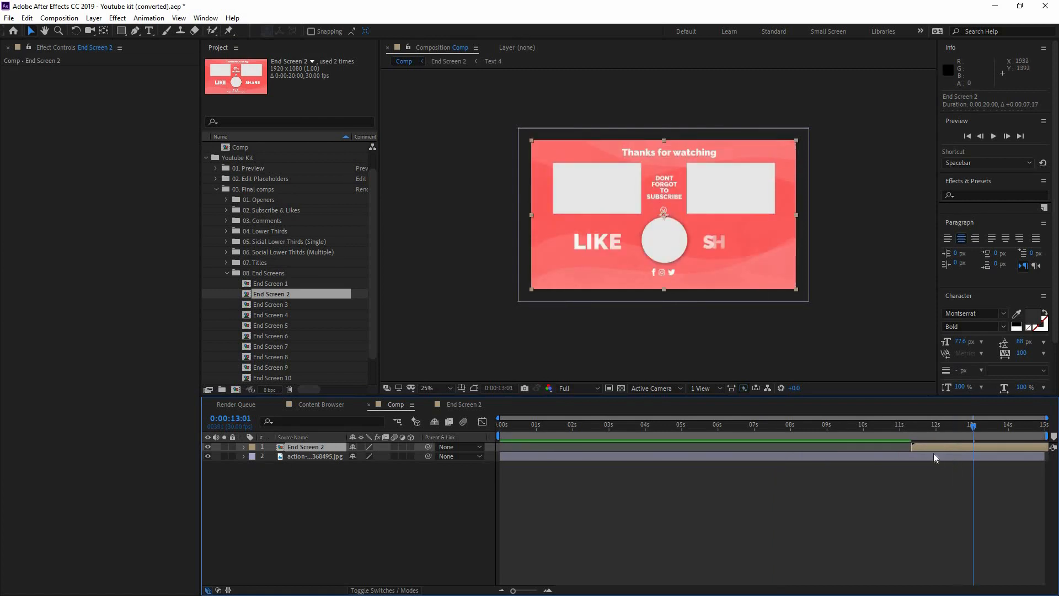
left_click_drag(911, 461, 897, 446)
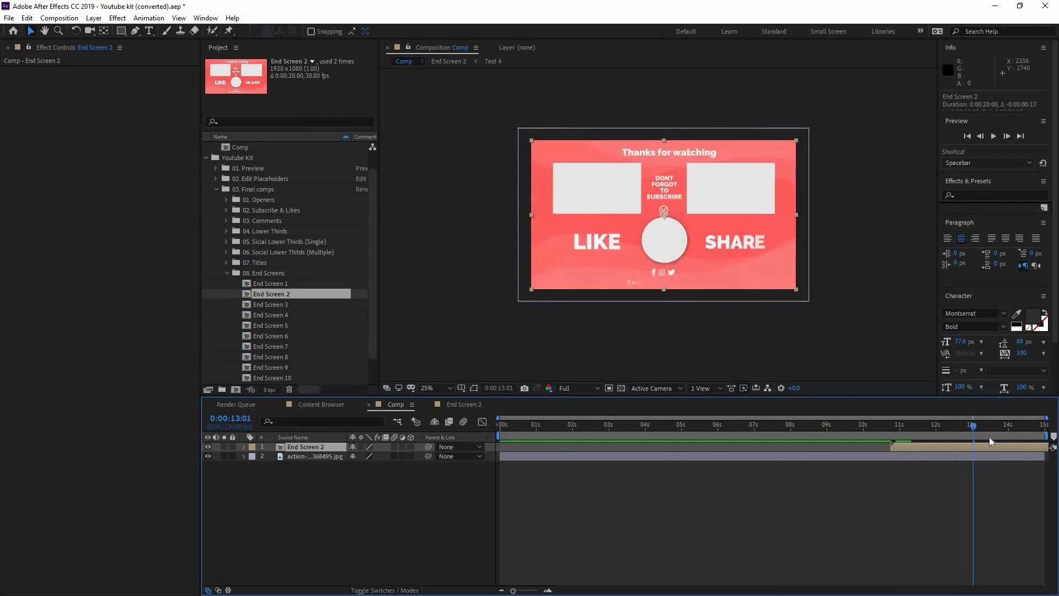
left_click_drag(974, 428, 871, 426)
- Examine End Screen 2 once more, close it and browse the Content Browser's Backgrounds and Transition sections
left_click(464, 405)
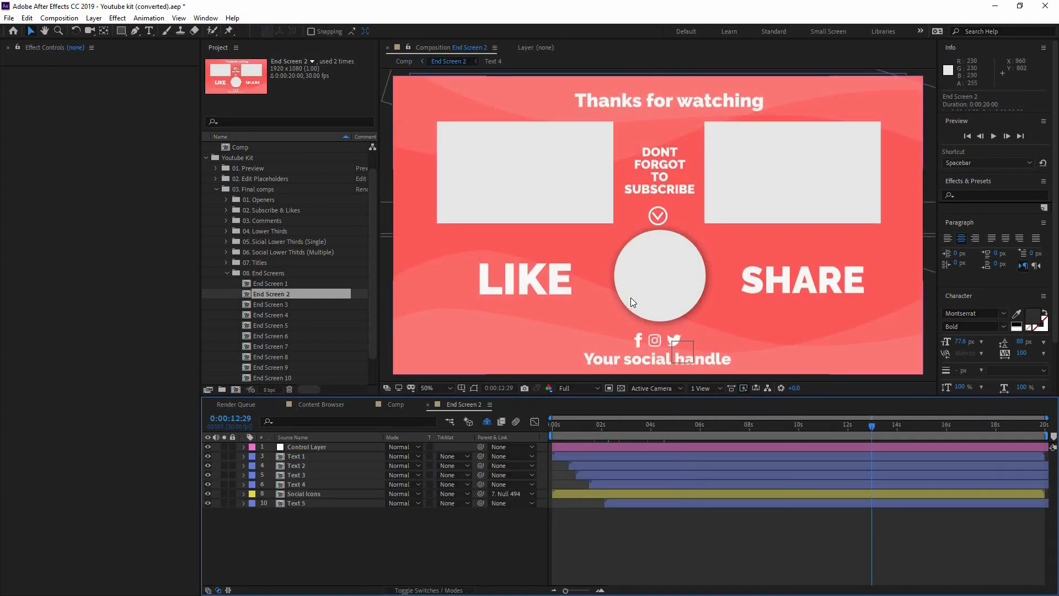
left_click(427, 405)
left_click_drag(899, 255, 895, 262)
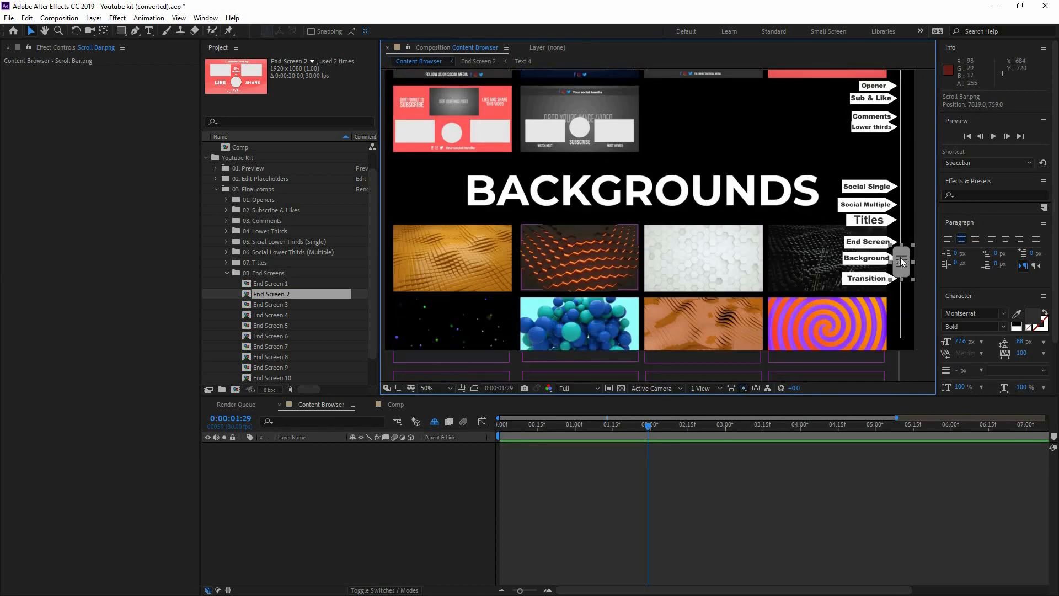
left_click_drag(903, 262, 900, 302)
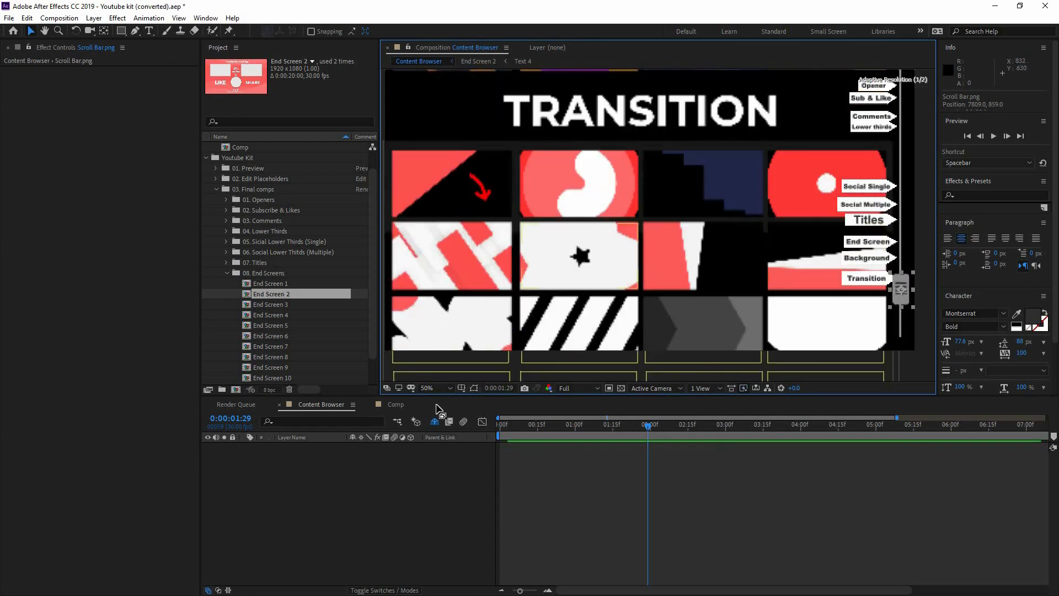
- Trim the photo layer in Comp at about 4.5 seconds and import action-adult-athlete-598631.jpg as the clip that follows it
left_click(397, 405)
left_click_drag(565, 427, 660, 457)
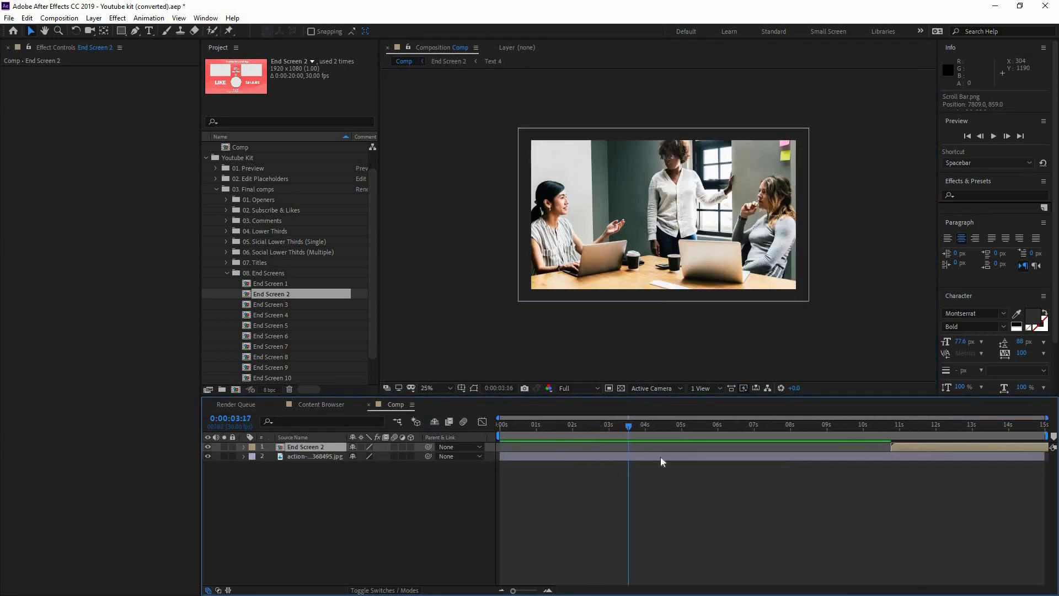
left_click(656, 456)
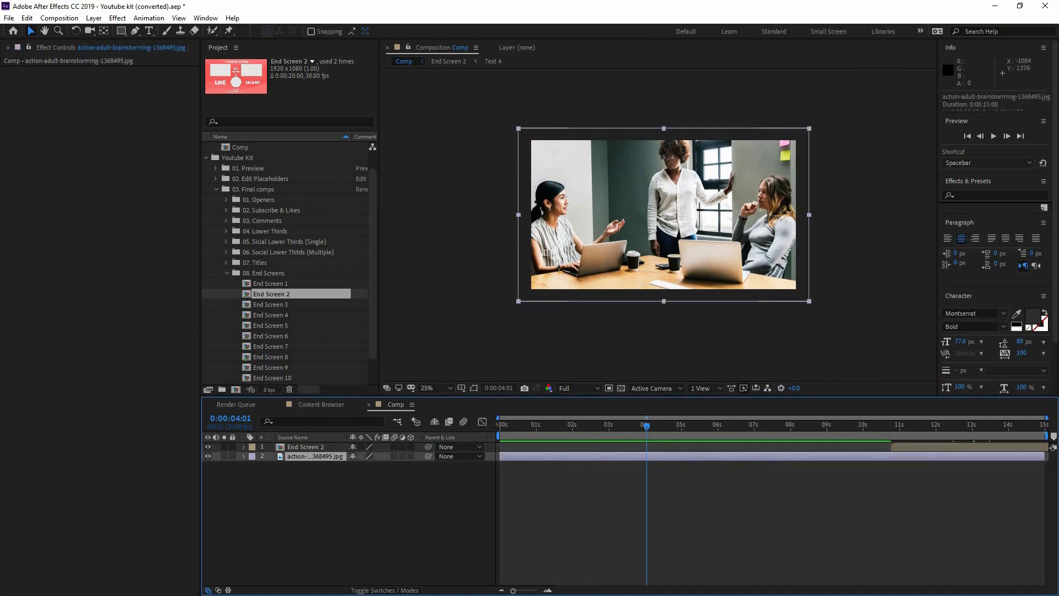
left_click_drag(151, 349, 80, 341)
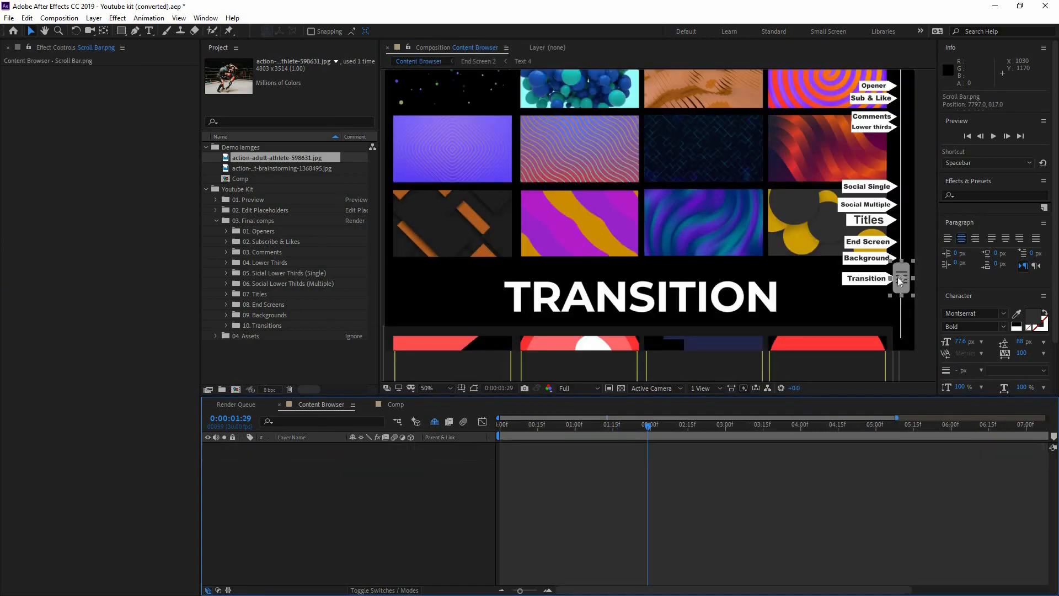
- Reveal the source of Transition 1 in the project from the Content Browser's Transition section
left_click_drag(898, 277, 907, 300)
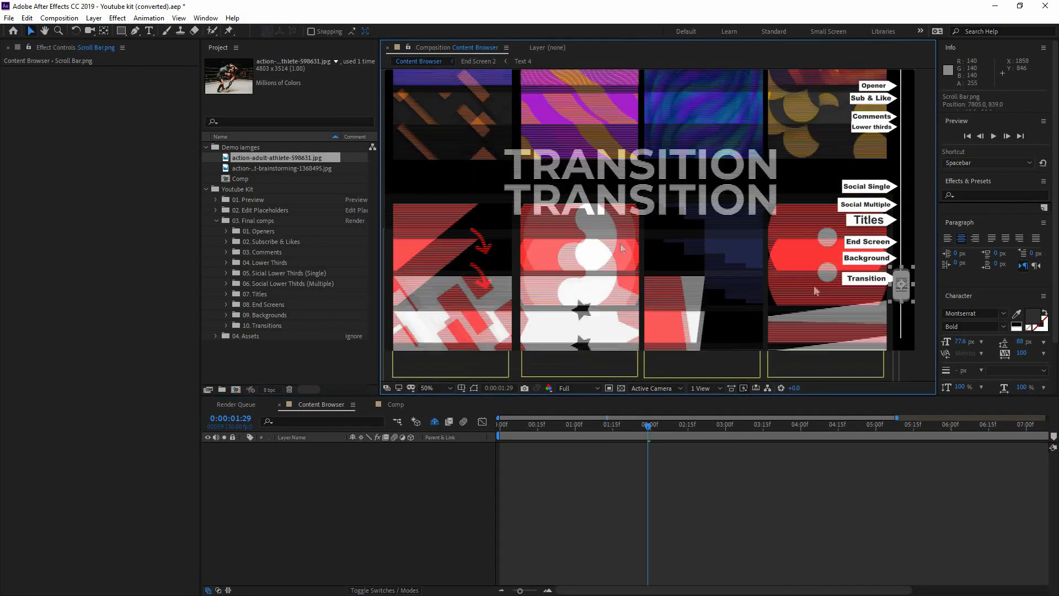
right_click(435, 246)
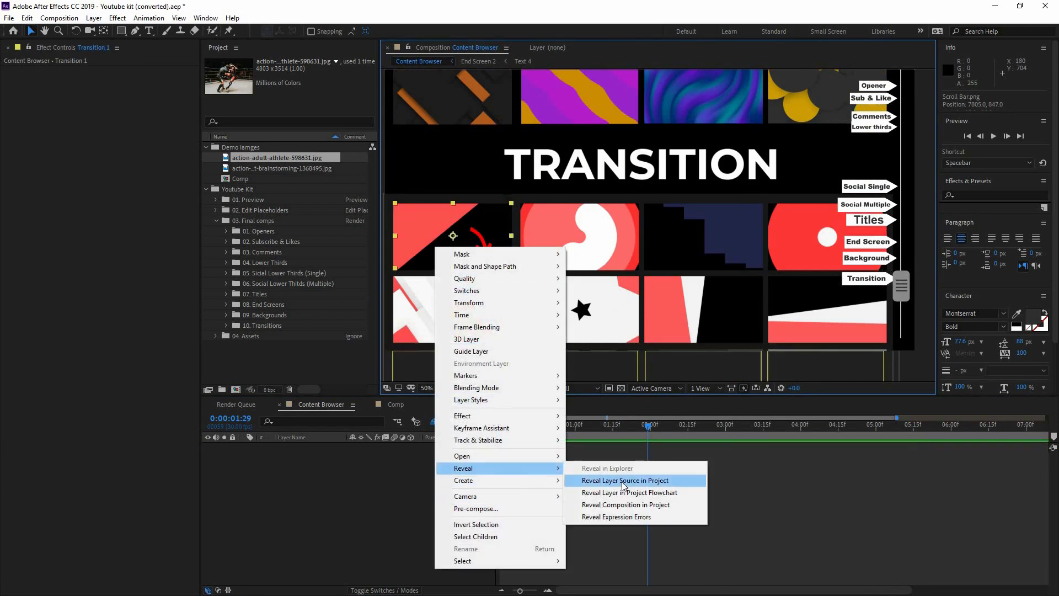
key("Return")
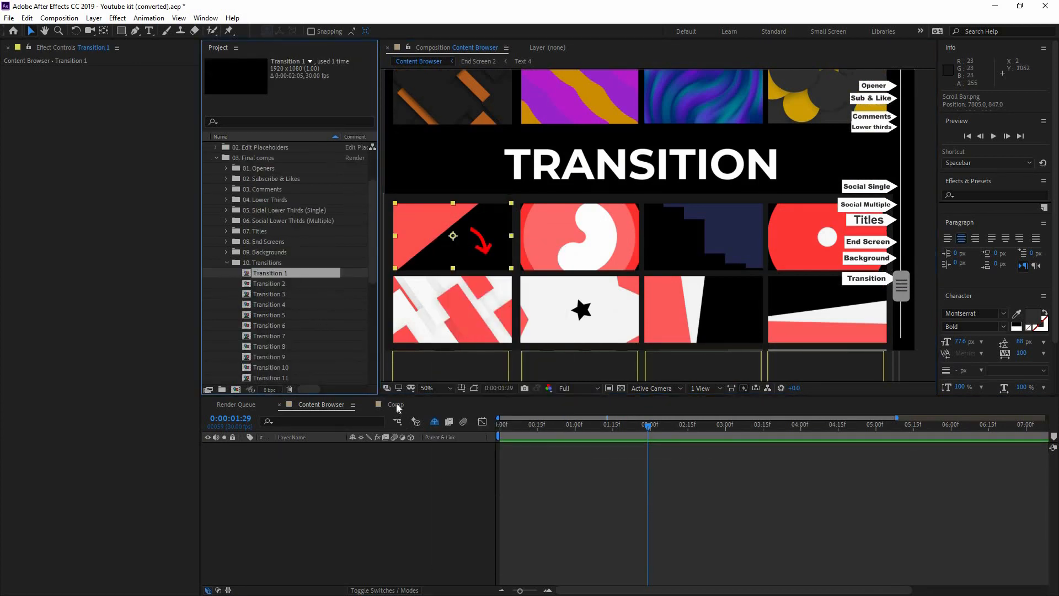
- Add Transition 1 to Comp with its joint marker aligned to the cut between the two photos, and preview it
left_click(396, 404)
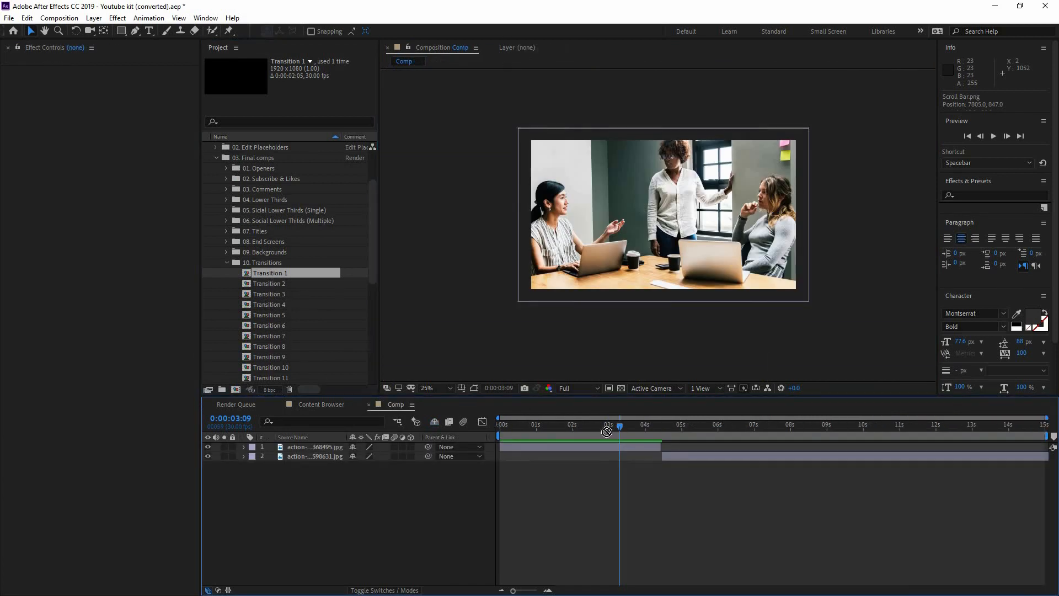
left_click_drag(606, 431, 658, 436)
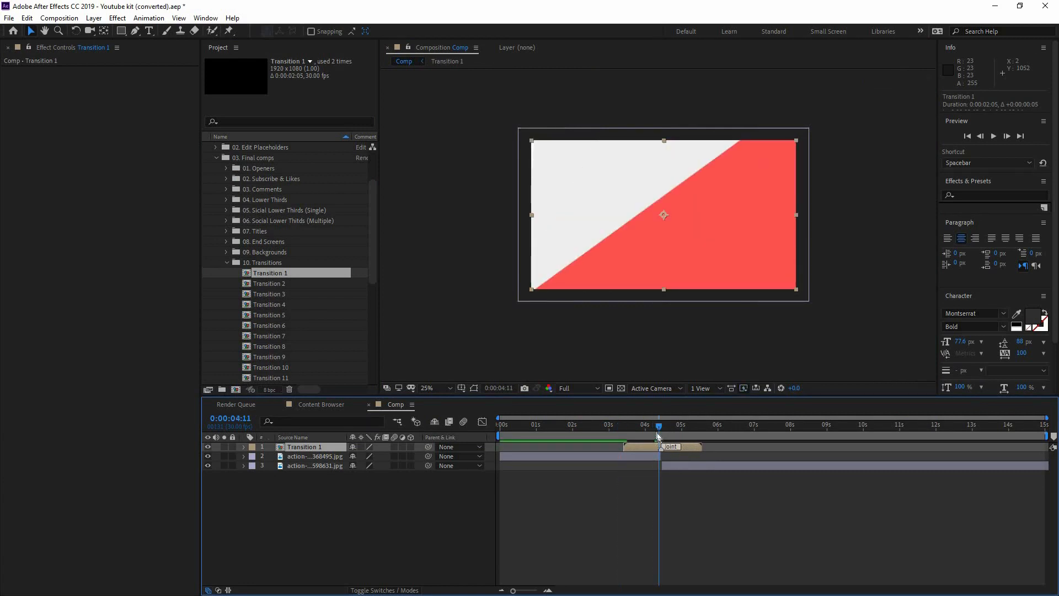
key("space")
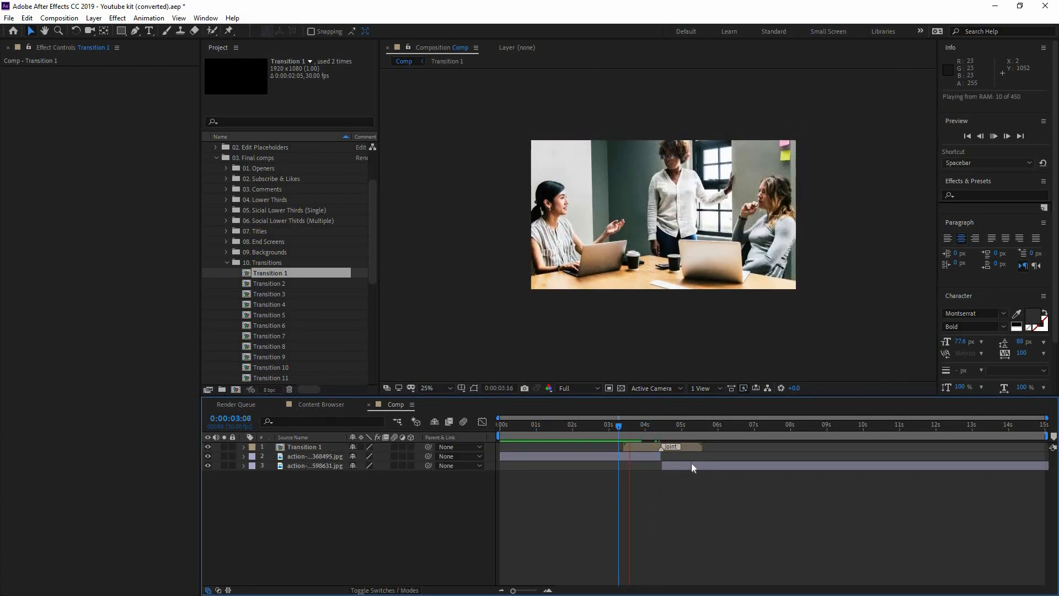
key("space")
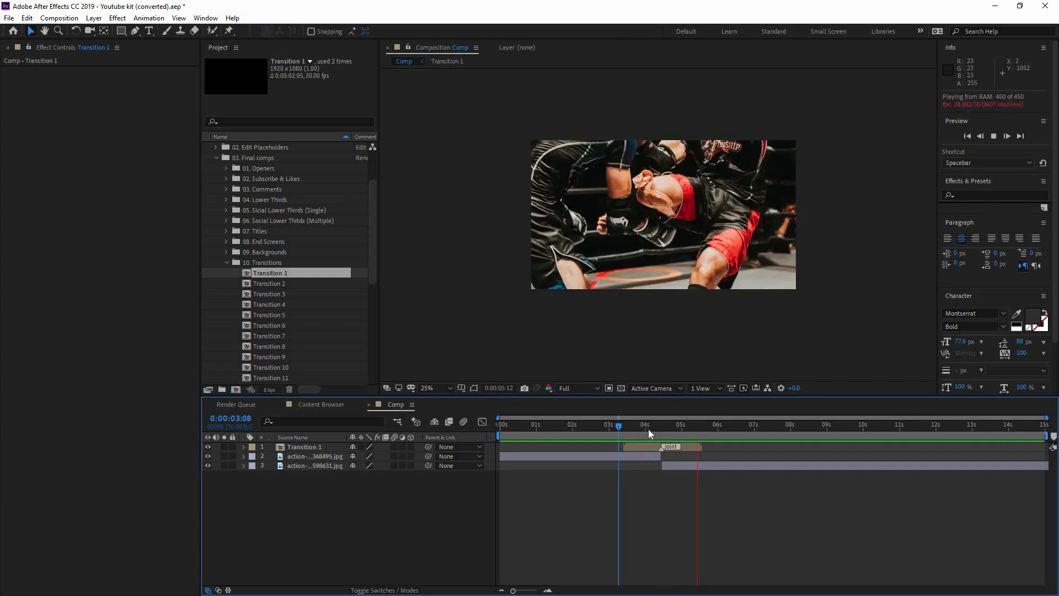
- Flip the Transition 1 layer horizontally and play the mirrored transition from just before its start
left_click_drag(667, 429, 650, 448)
left_click(697, 220)
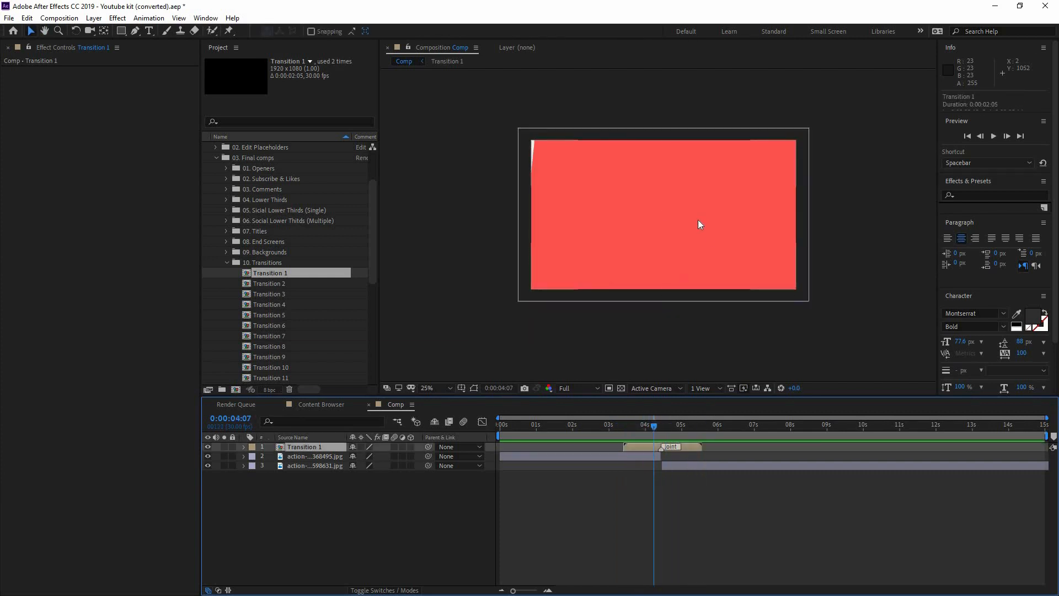
right_click(698, 219)
mouse_move(739, 275)
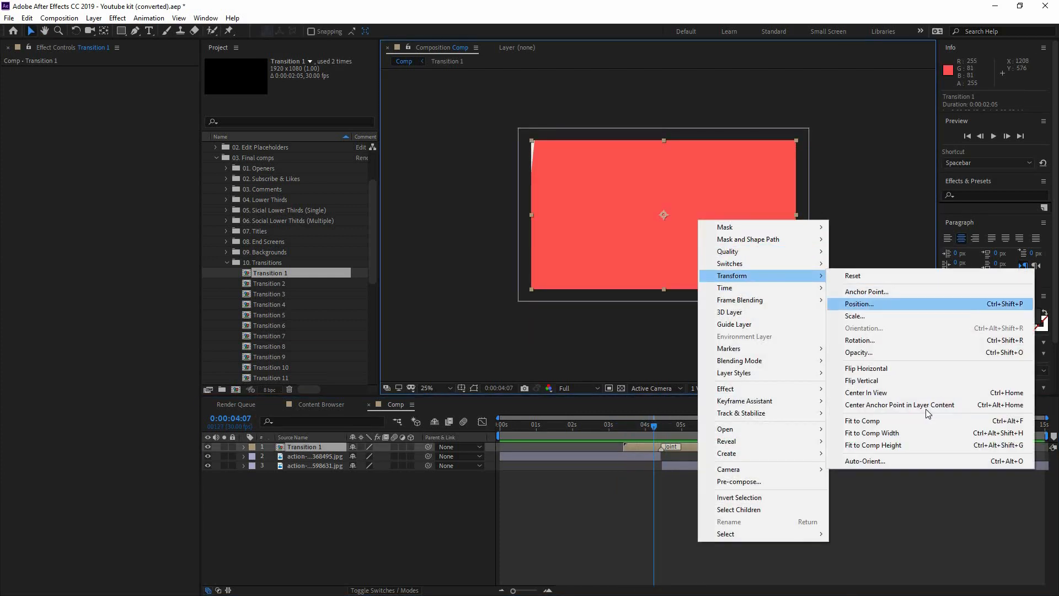
left_click(885, 366)
left_click(622, 425)
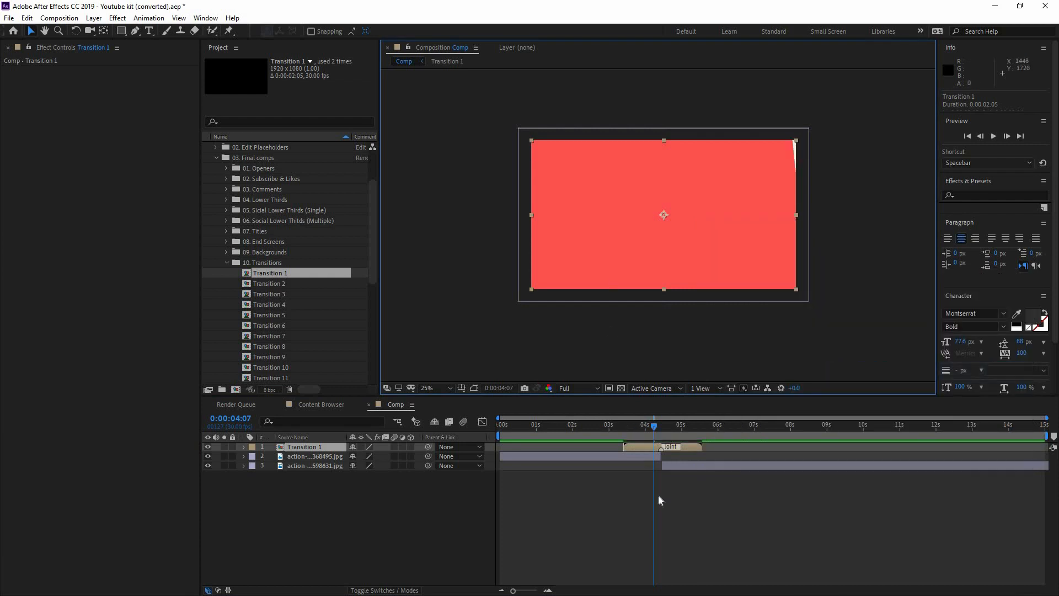
left_click(650, 485)
key("space")
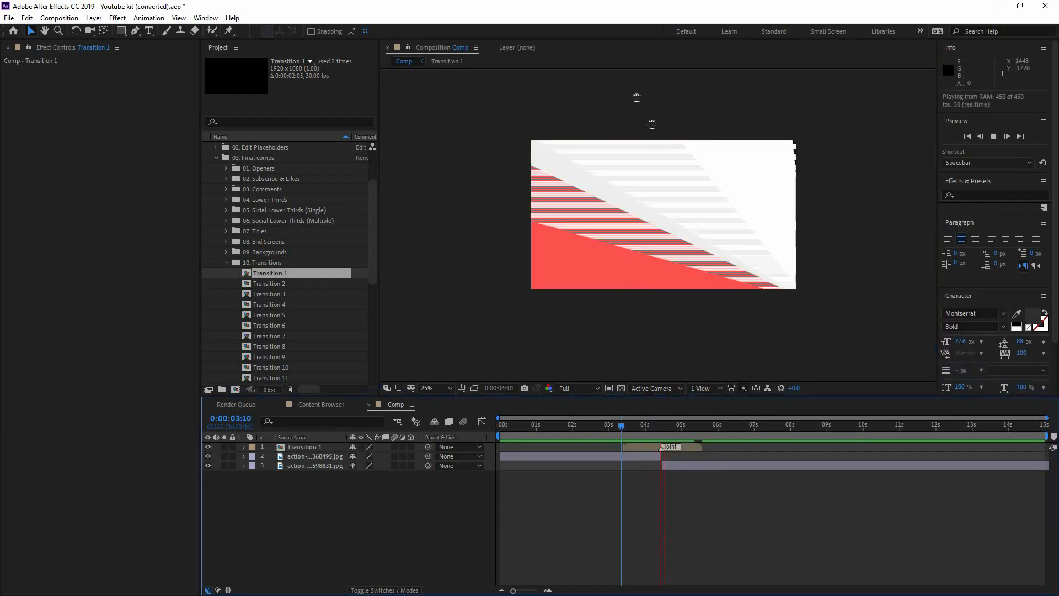
- Delete the Transition 1 layer from Comp and return to the Content Browser's Transition section
left_click(638, 448)
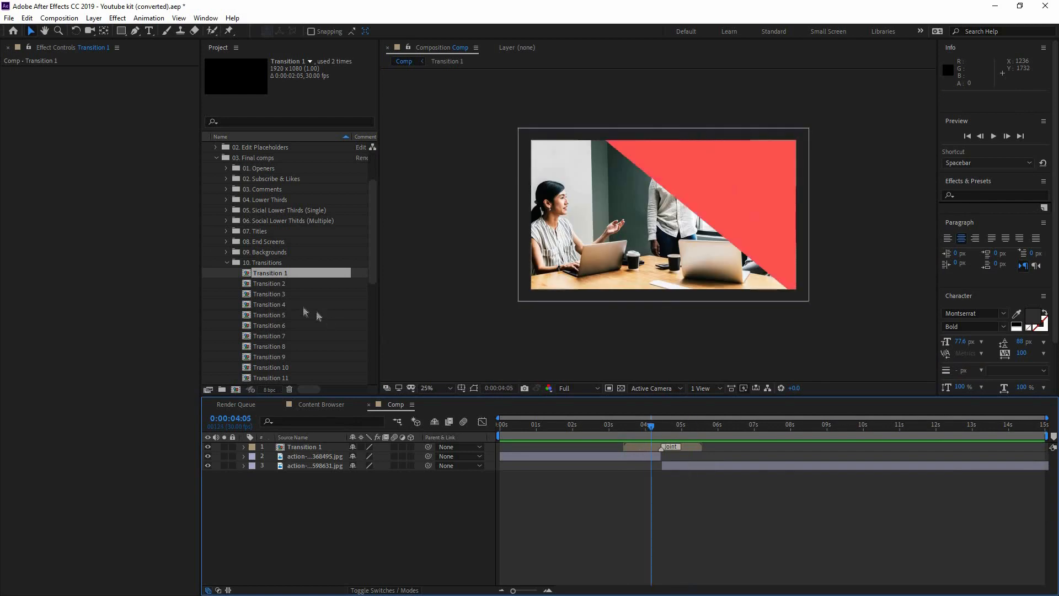
key("Delete")
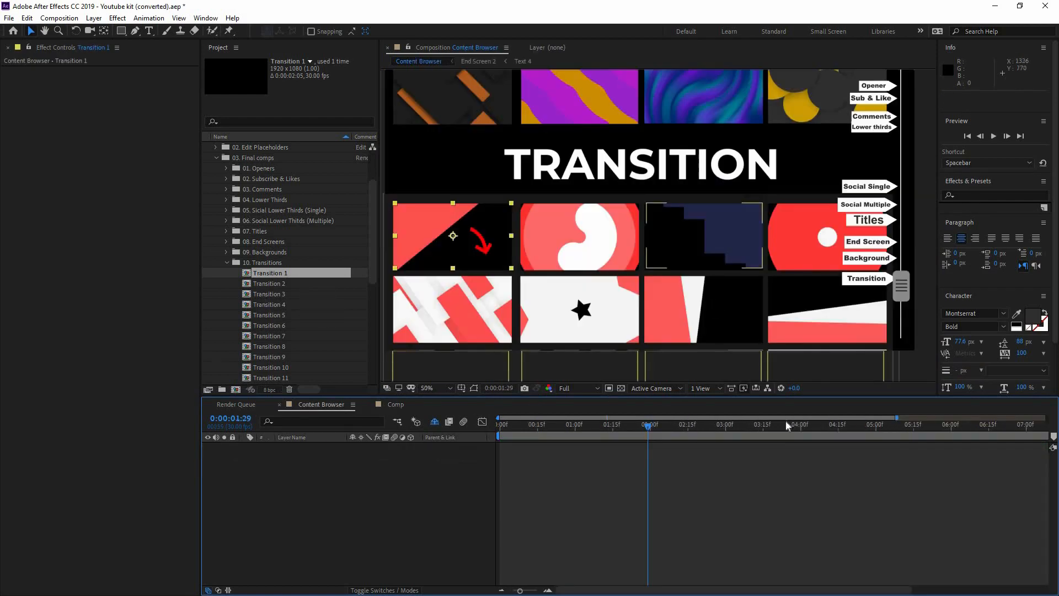
- Try Transition 7 from the Content Browser over the cut between the two photos in Comp, and delete it
right_click(710, 302)
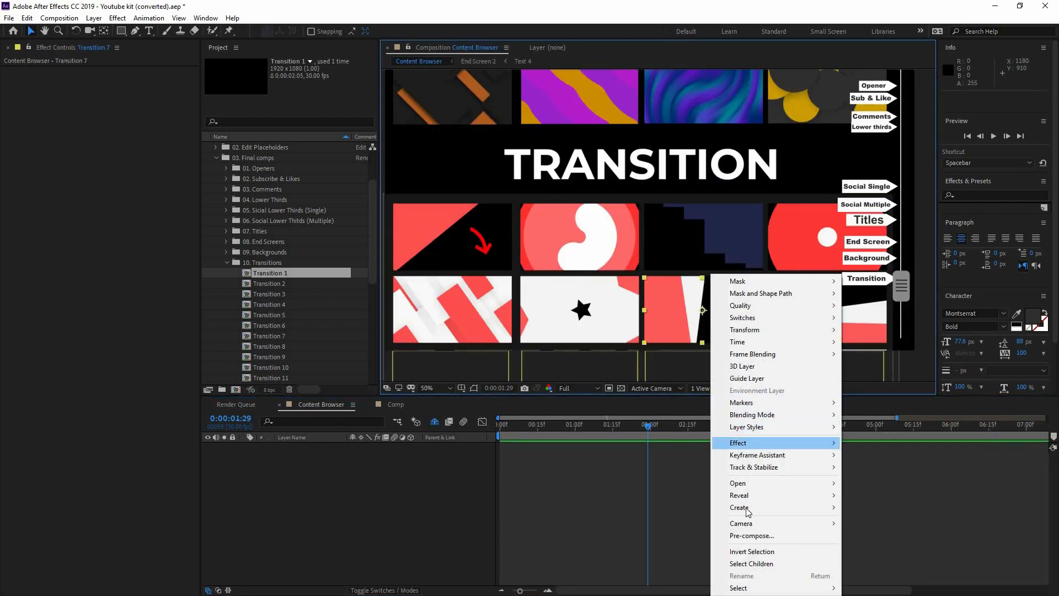
mouse_move(772, 495)
left_click(911, 507)
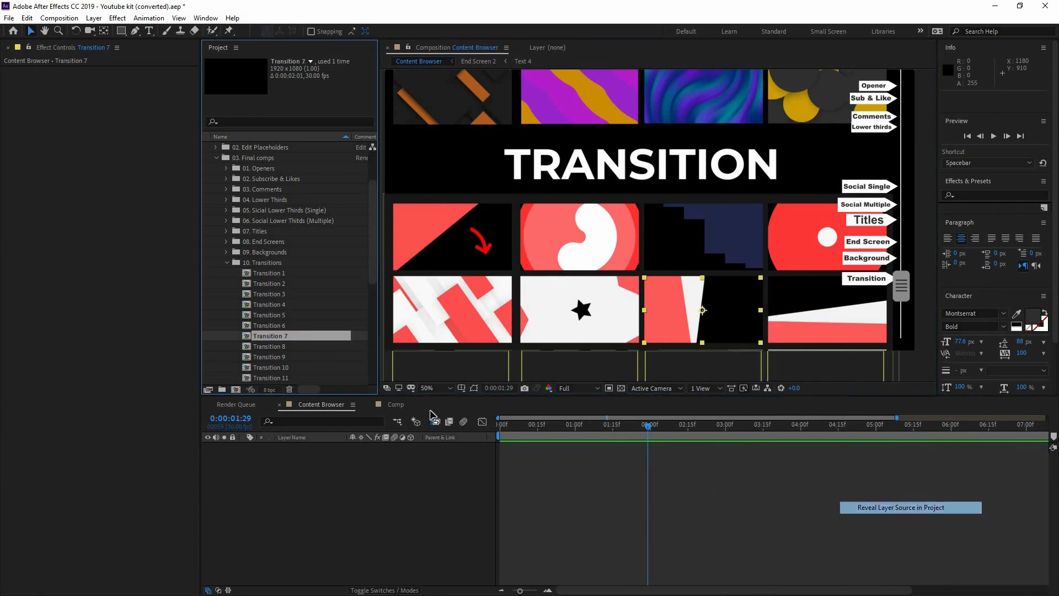
left_click_drag(295, 338, 694, 434)
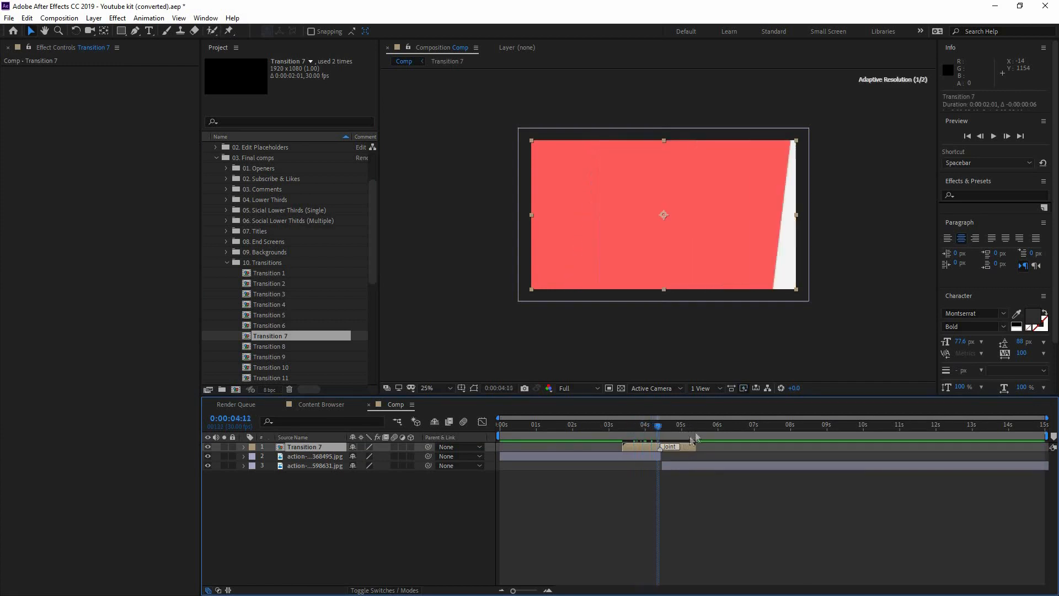
key("Delete")
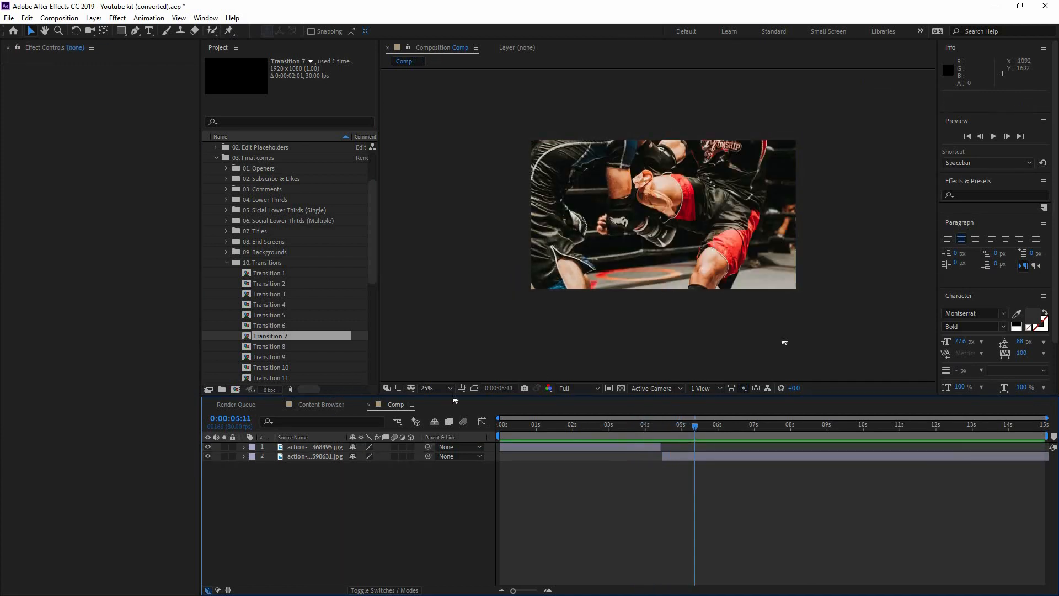
- Reveal the source of the Right Swipe transition in the project from the Content Browser's Transition section
left_click(321, 404)
left_click_drag(899, 291, 901, 320)
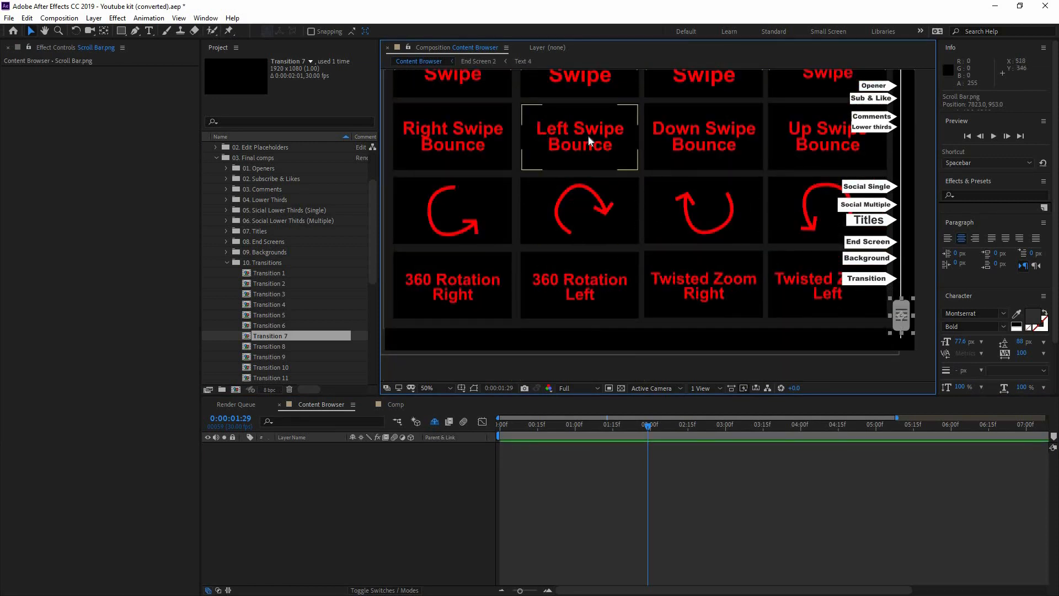
left_click_drag(903, 318, 897, 309)
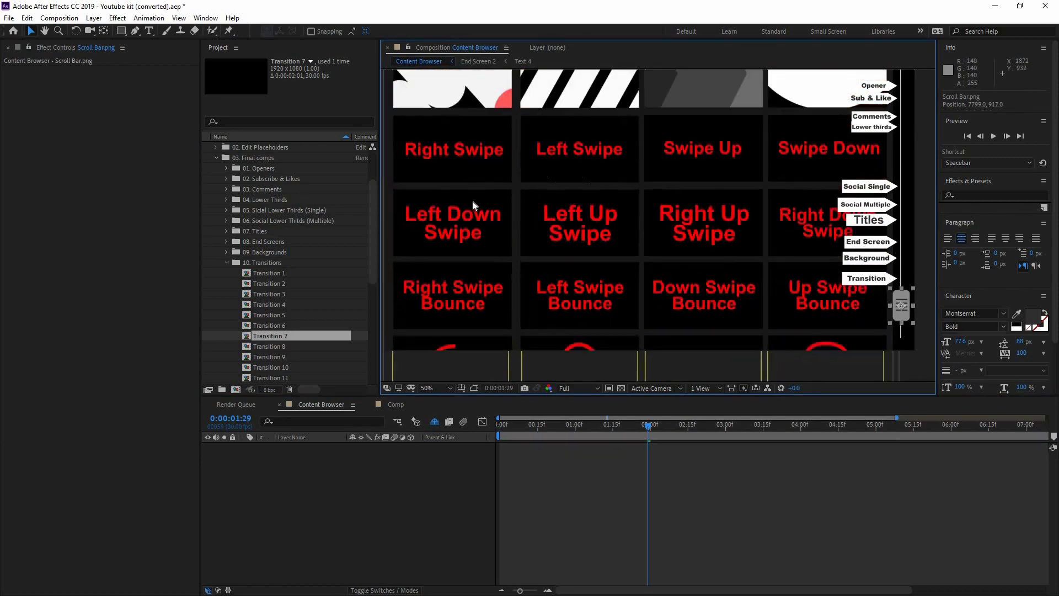
right_click(460, 103)
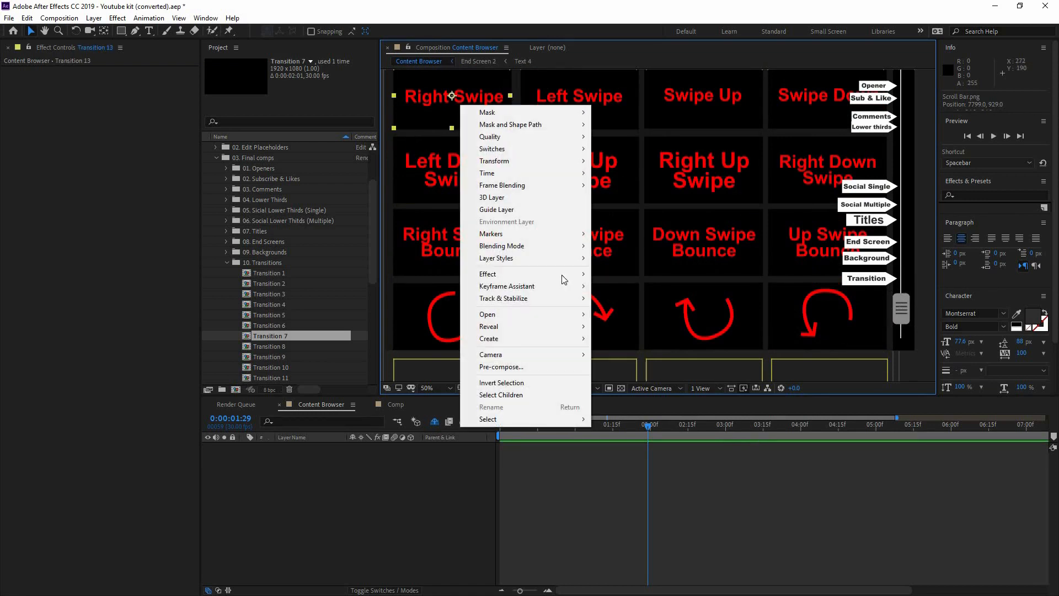
mouse_move(499, 326)
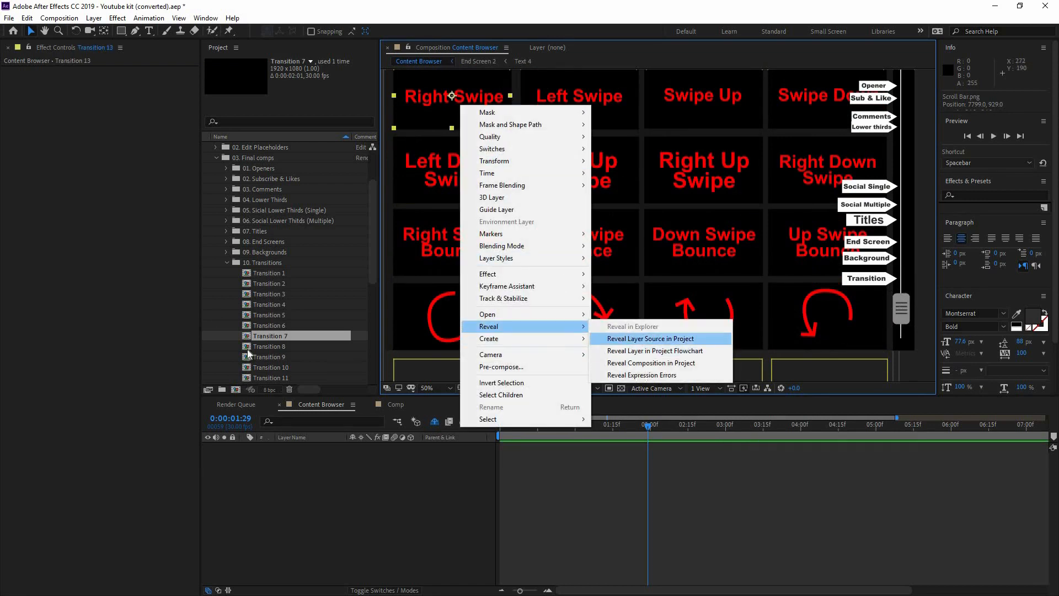
left_click(651, 338)
- Add Transition 13 to Comp with its joint marker aligned to the cut between the two photos
left_click(395, 403)
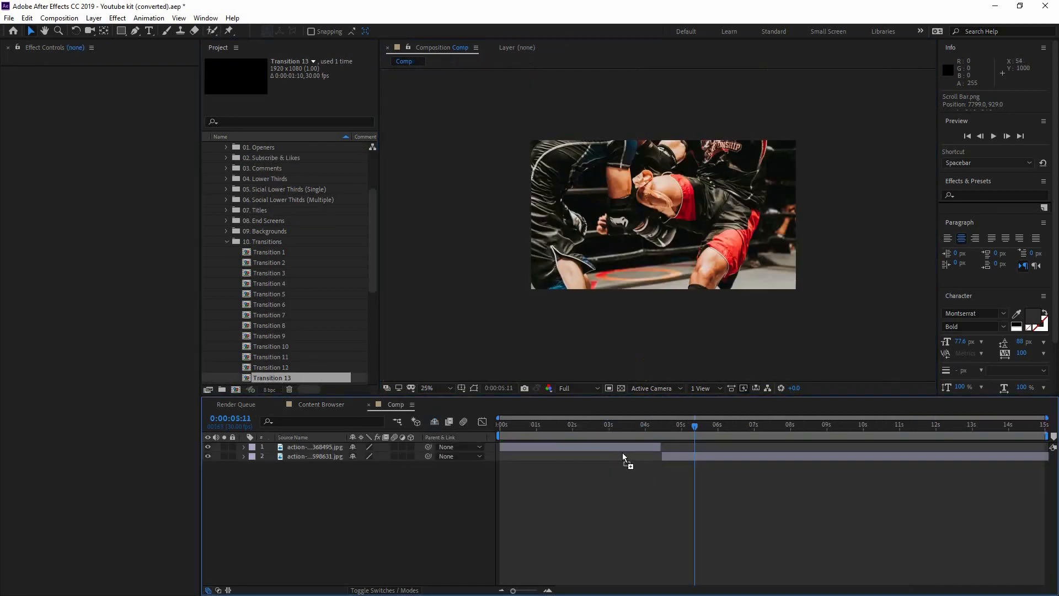
left_click_drag(687, 444, 709, 447)
left_click(655, 427)
key("equal")
left_click_drag(622, 434, 680, 451)
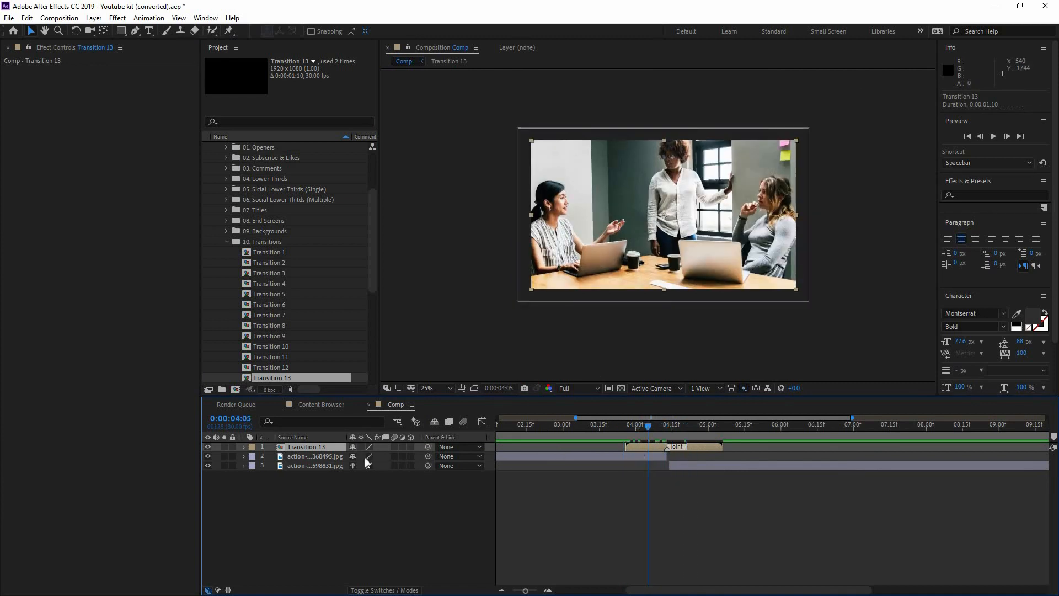
- Turn on Collapse Transformations for the Transition 13 layer and preview the transition from just before its start
left_click(380, 593)
left_click(381, 592)
left_click(380, 593)
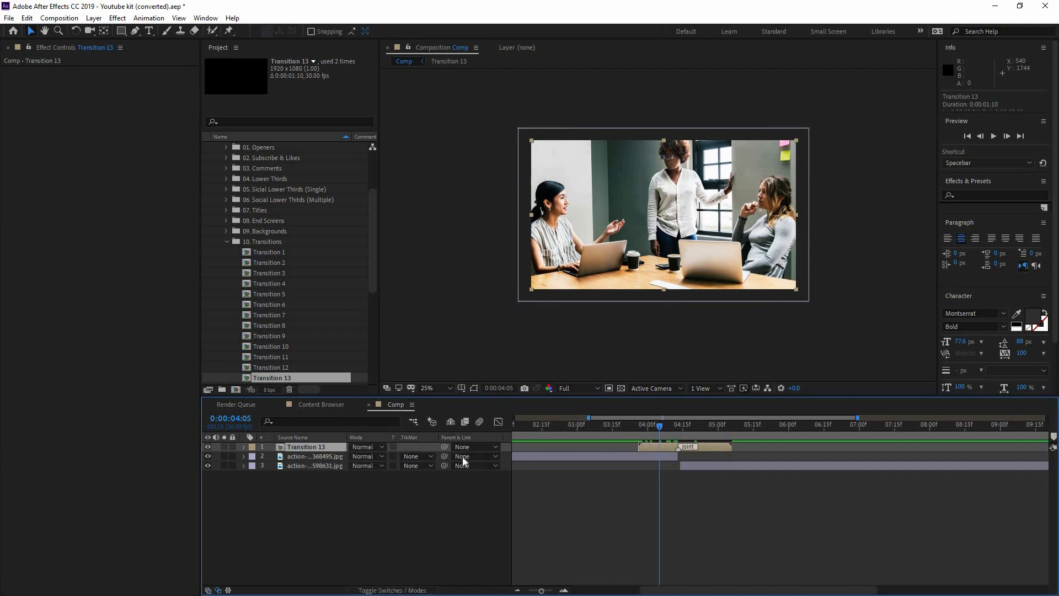
key("F4")
key("F4")
key("F4")
left_click(358, 448)
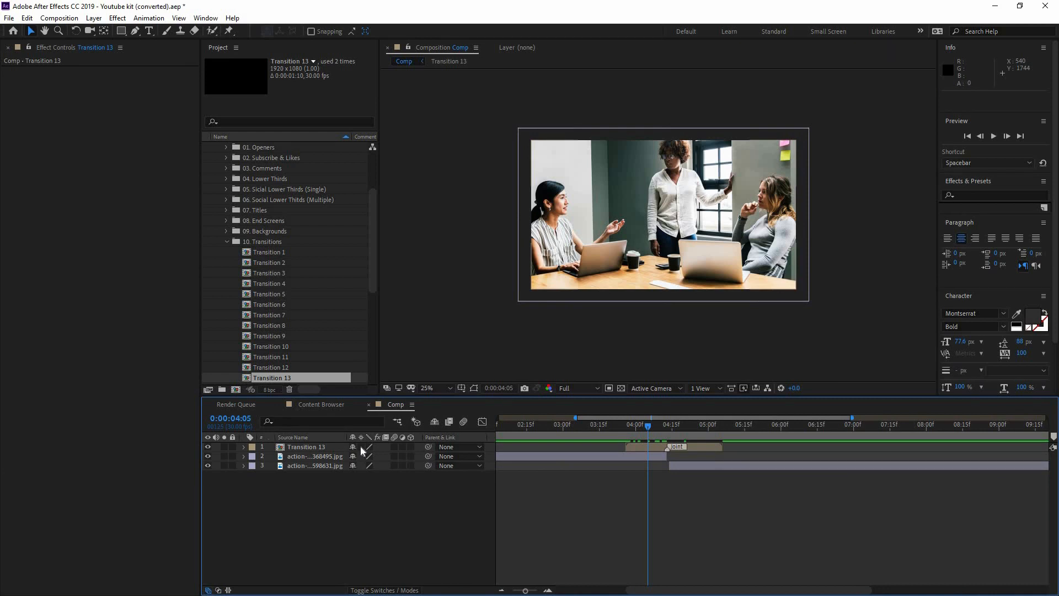
left_click(362, 447)
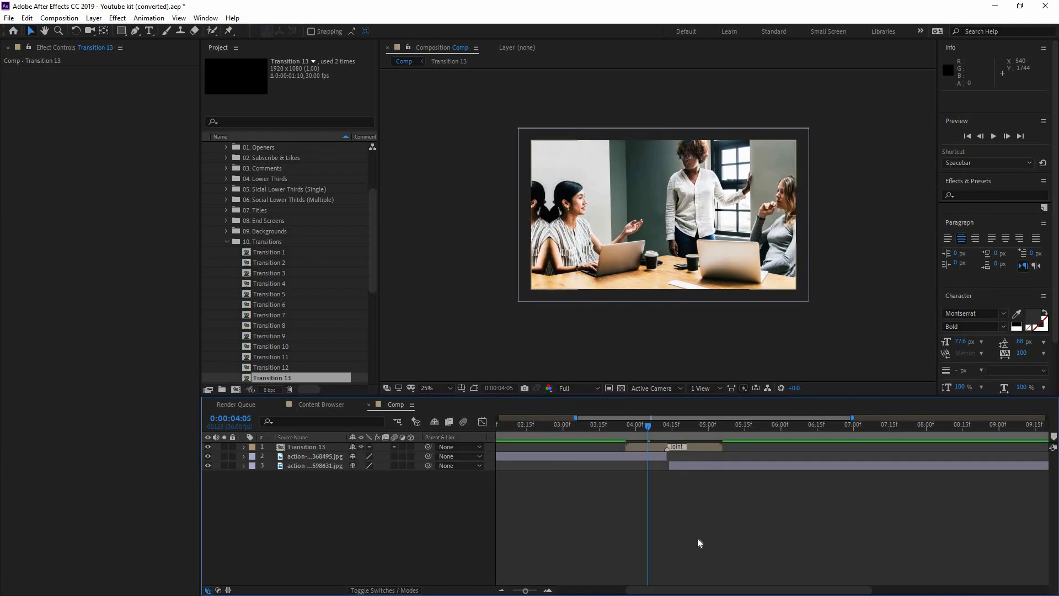
left_click(619, 425)
key("space")
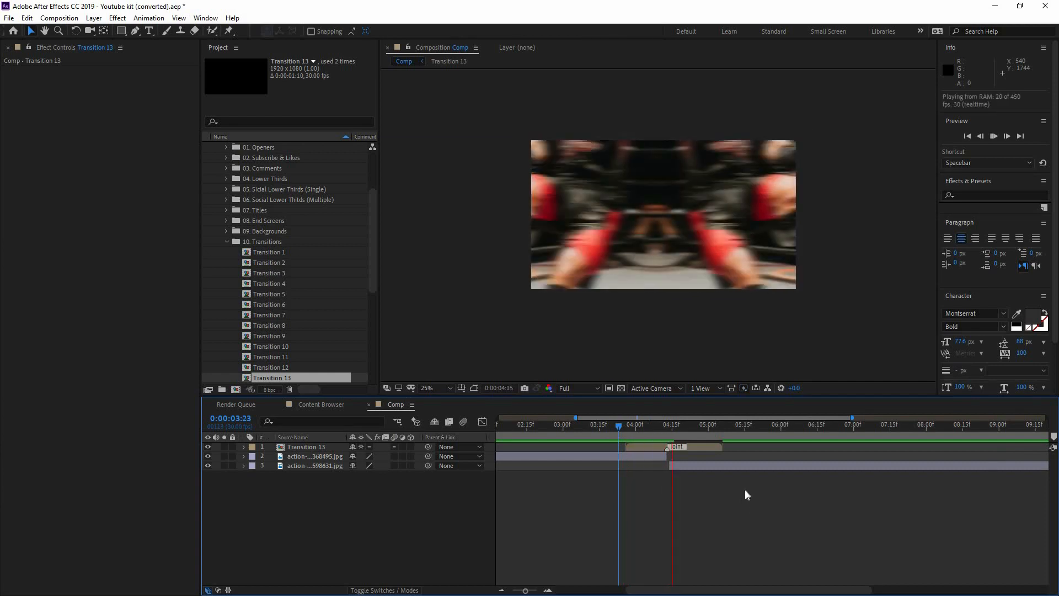
- Delete the Transition 13 layer from Comp and return to the Content Browser
left_click(651, 449)
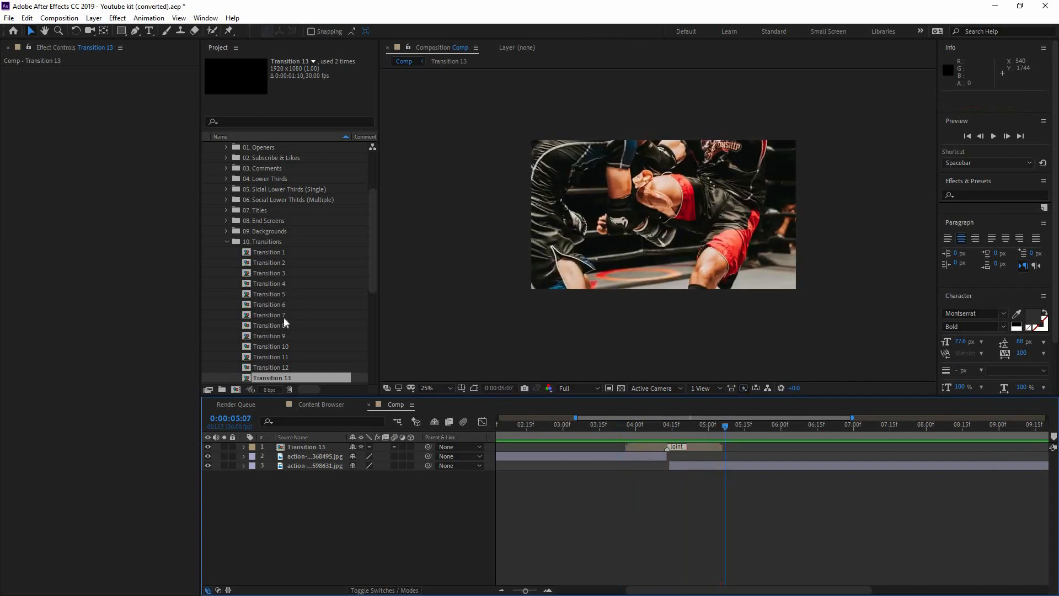
scroll(353, 375, "down", 3)
left_click(323, 404)
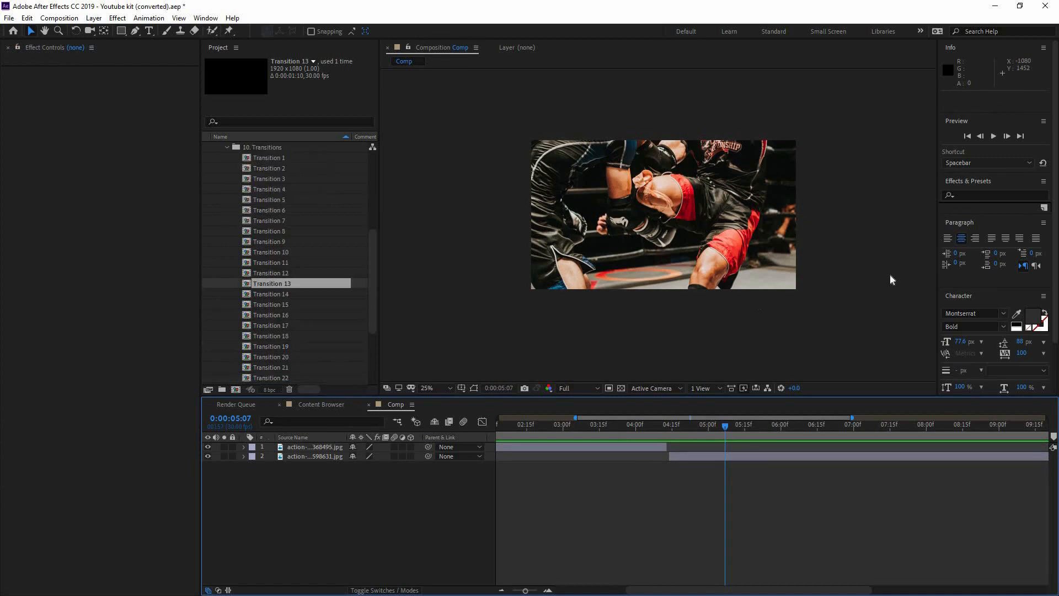
- Reveal the source of the 360 Rotation Right transition in the project from the Content Browser
left_click_drag(909, 309, 909, 320)
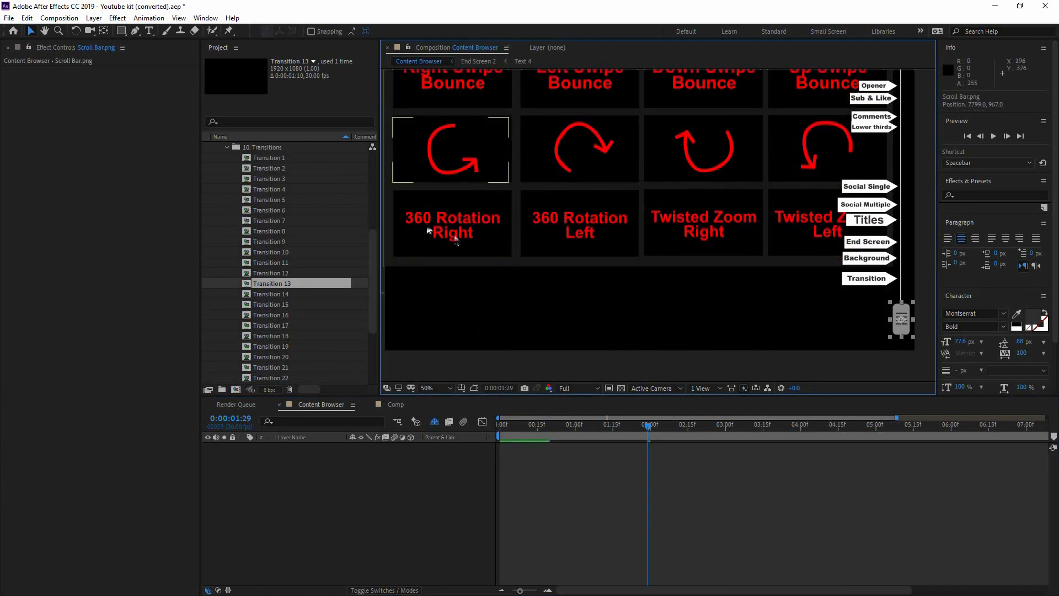
right_click(453, 235)
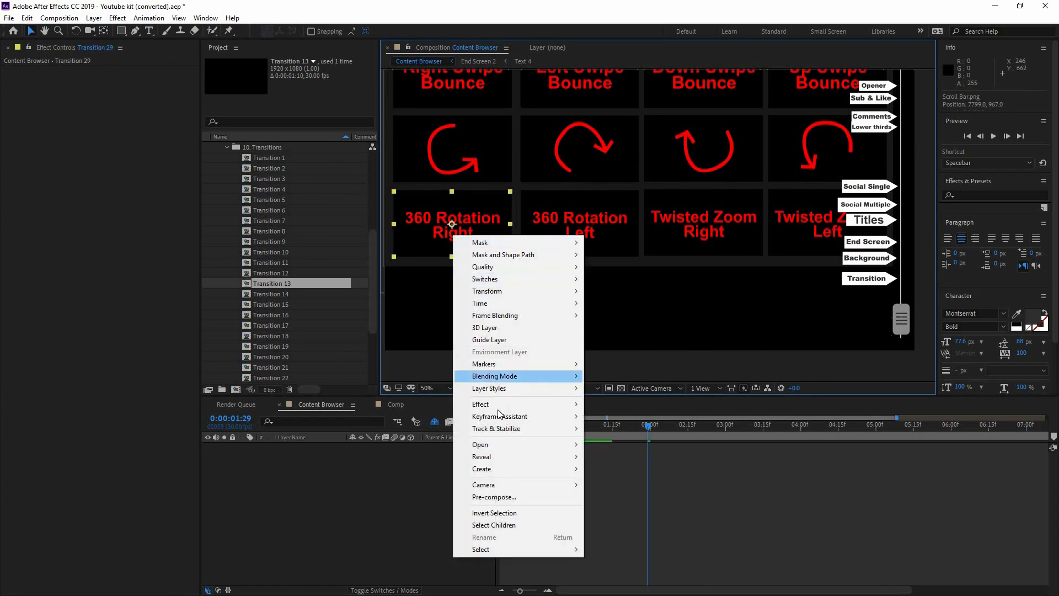
mouse_move(485, 456)
left_click(640, 468)
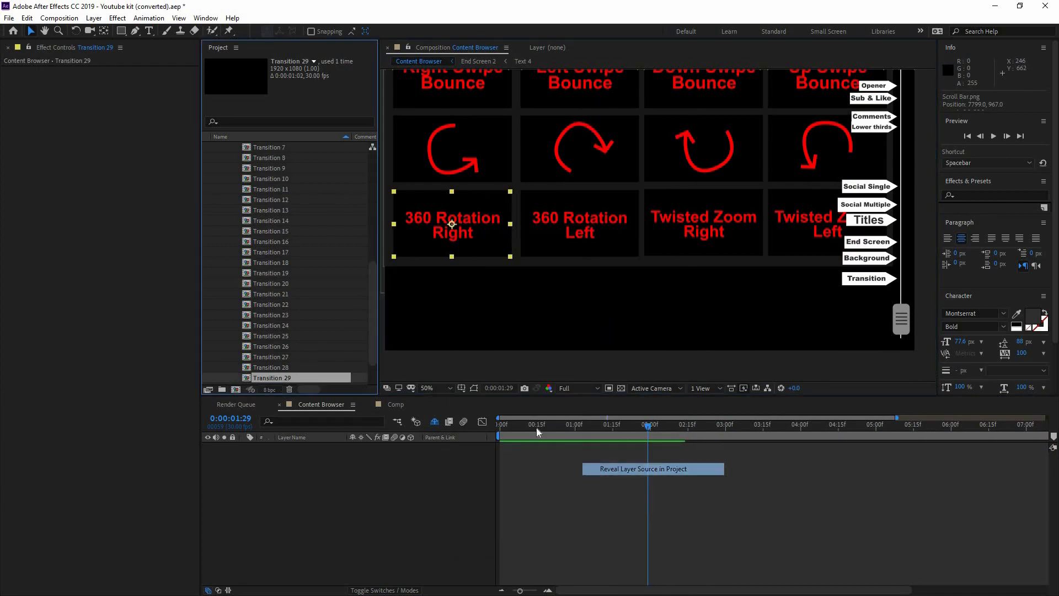
- Add Transition 29 to Comp over the cut between the two photos and turn on its Collapse Transformations switch
left_click_drag(691, 451, 667, 465)
left_click(648, 420)
left_click(709, 543)
key("space")
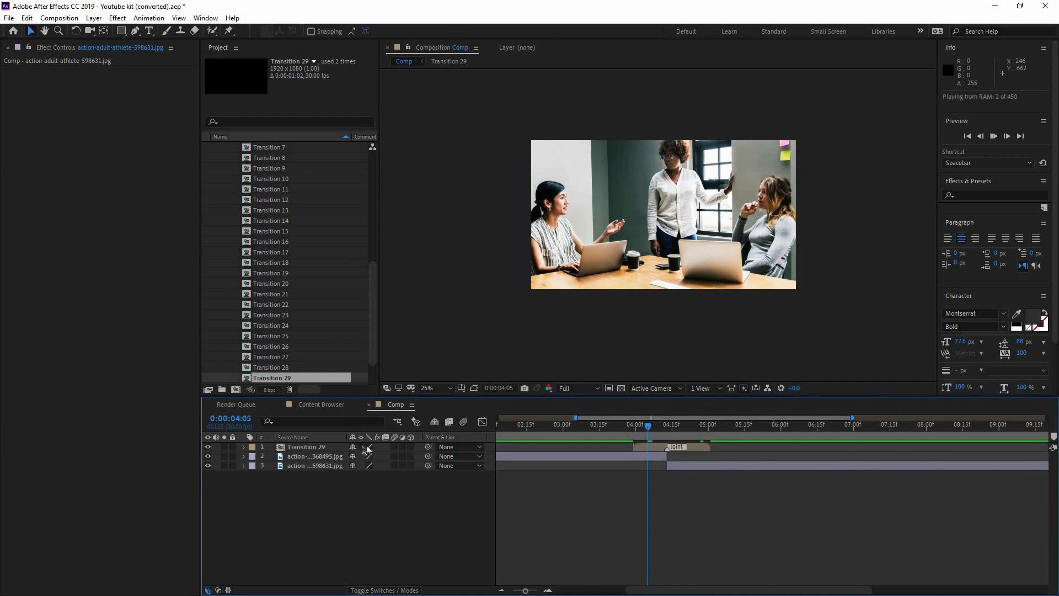
key("space")
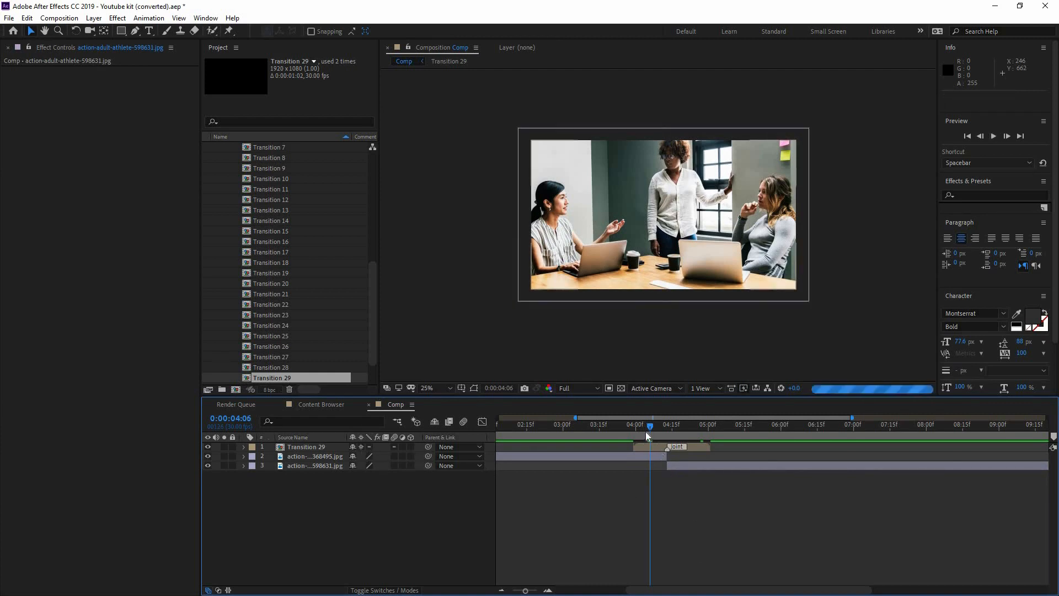
- Set Comp's preview resolution to Quarter and play Transition 29 with the work area starting just before it
left_click(634, 428)
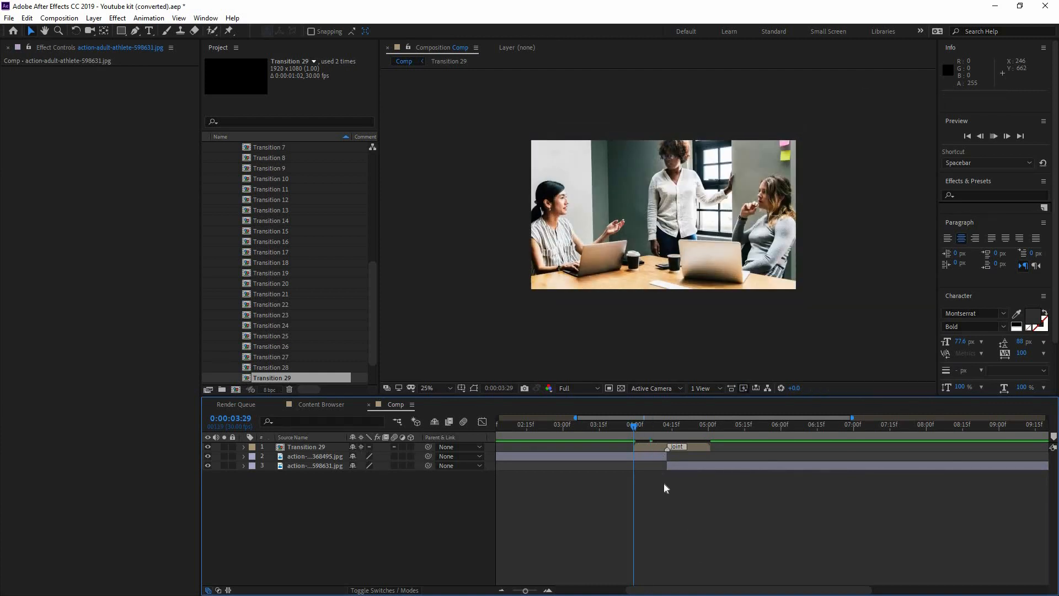
key("space")
key("space")
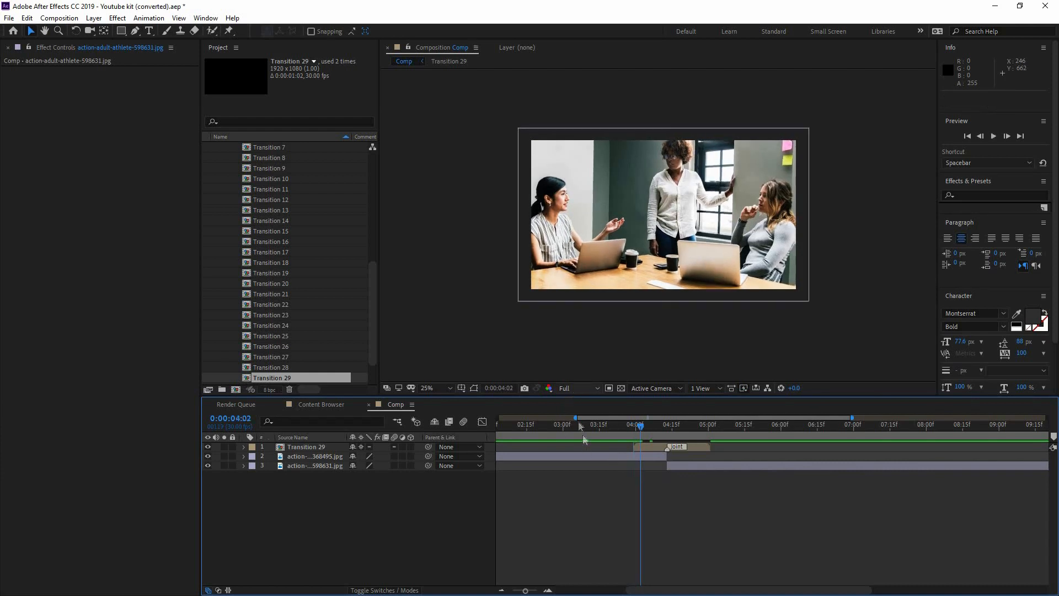
left_click(577, 388)
left_click(574, 455)
left_click(628, 424)
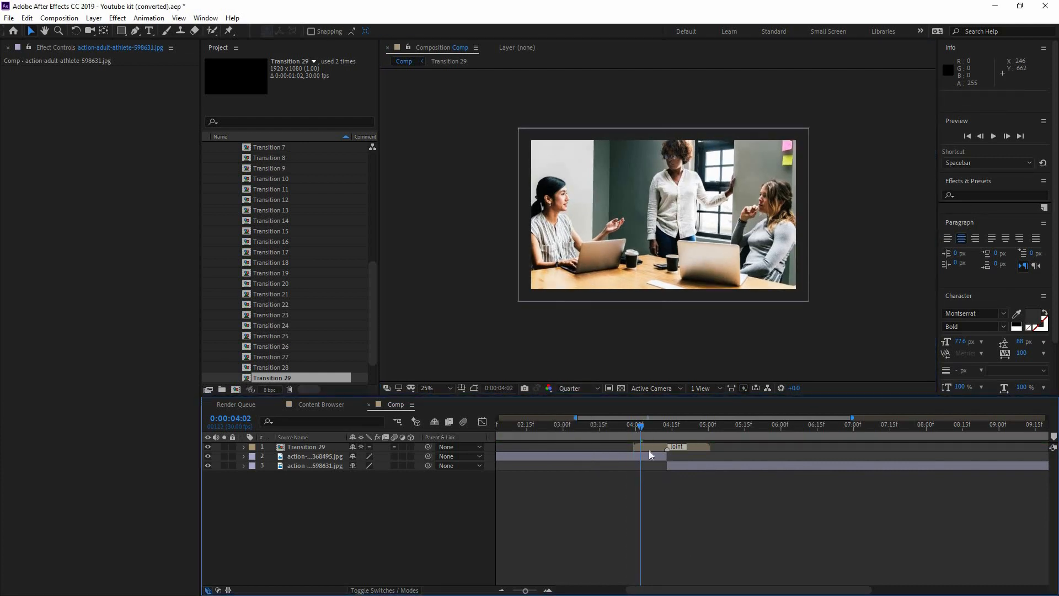
key("space")
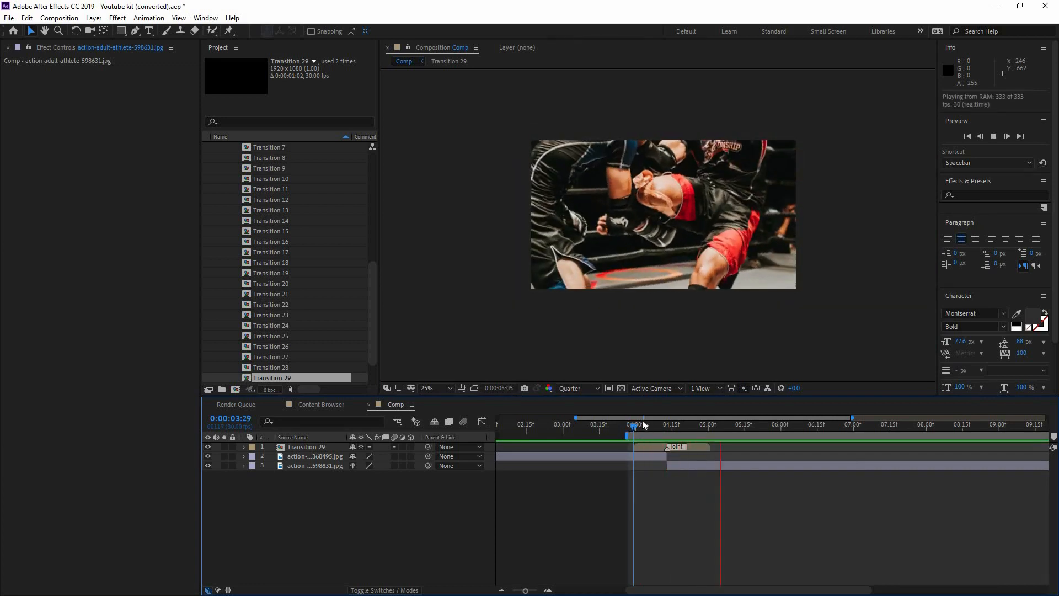
- Delete the Transition 29 layer from Comp and return the Content Browser to its Opener section
key("space")
left_click(306, 446)
key("Delete")
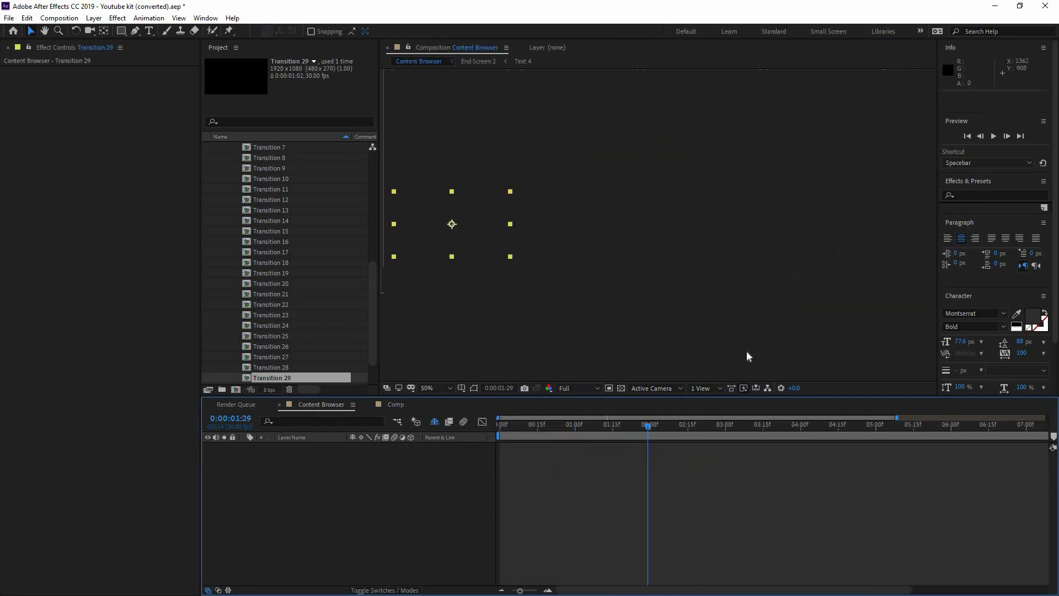
left_click_drag(897, 313, 743, 217)
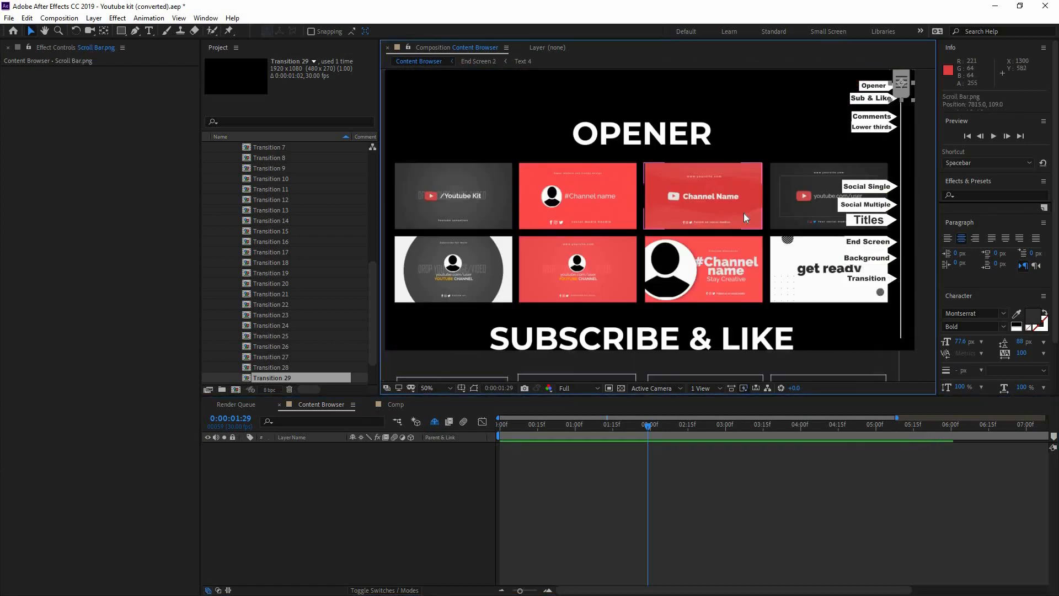
scroll(232, 232, "up", 5)
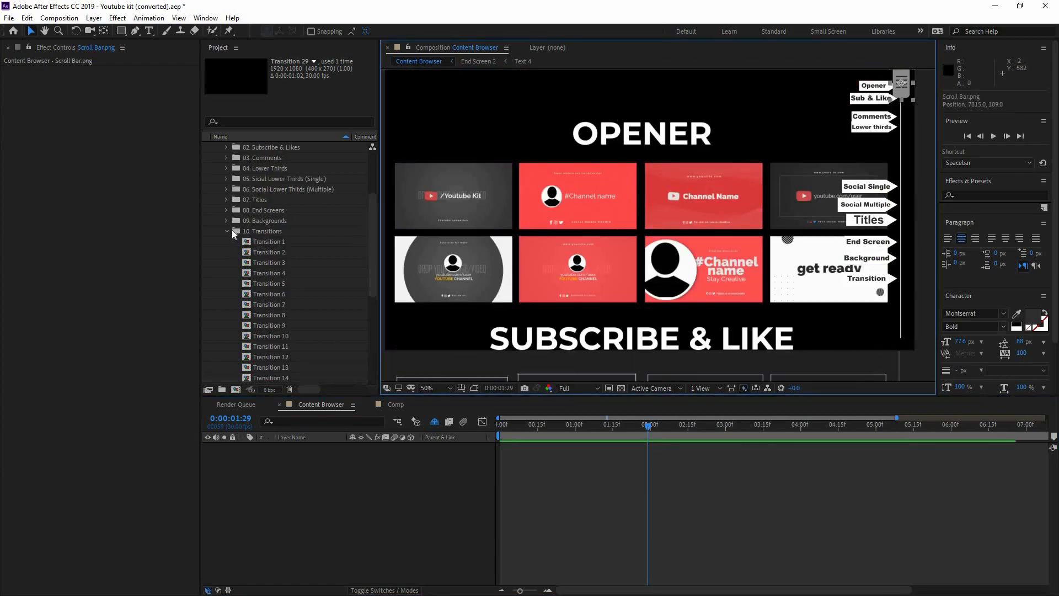